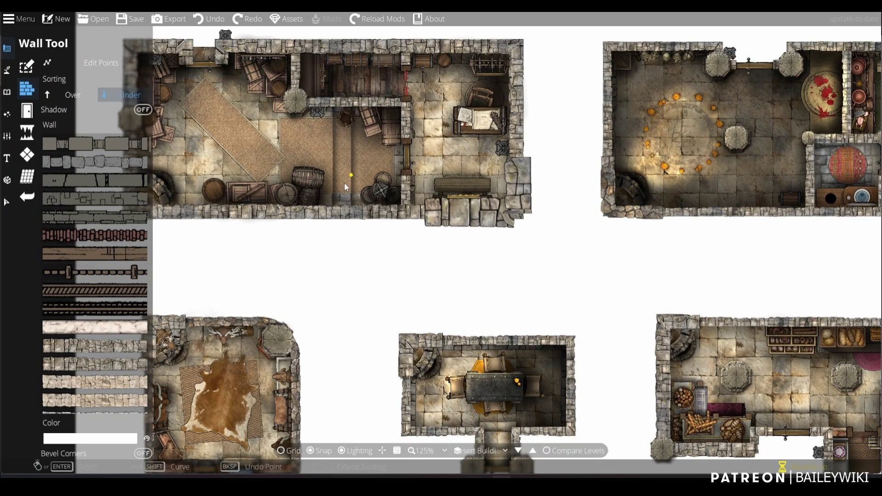
Use the Picker Tool to load the rug asset from the map
scroll(389, 109, down, 1)
scroll(389, 109, up, 1)
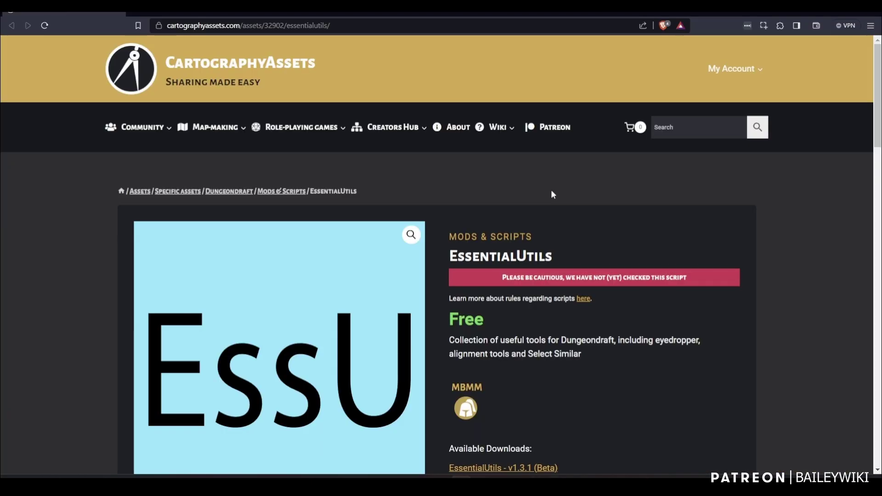
scroll(562, 230, down, 1)
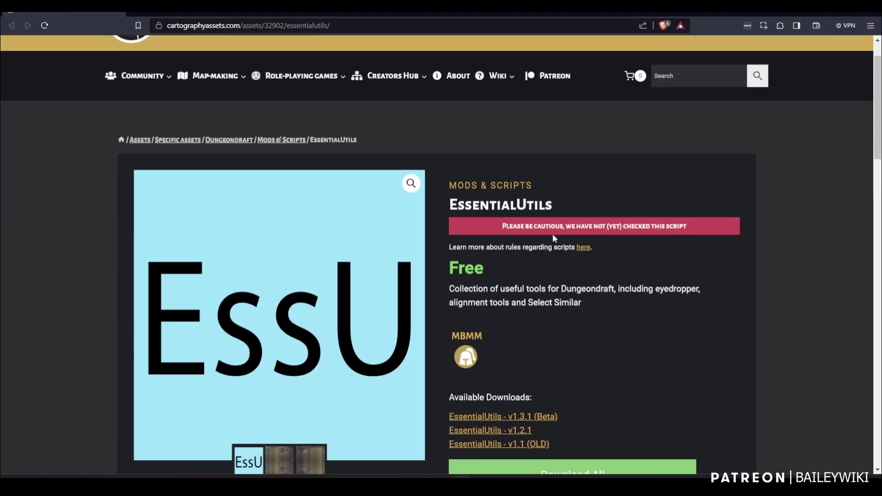
scroll(482, 234, down, 1)
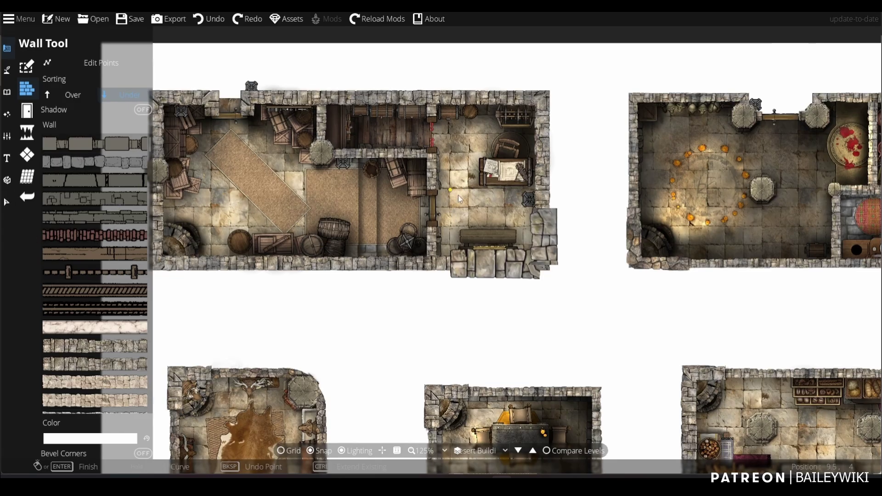
key(p)
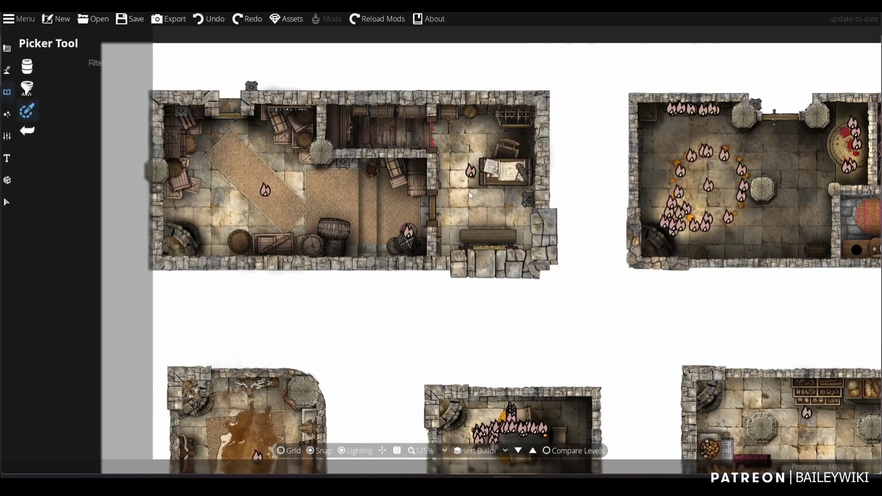
click(232, 151)
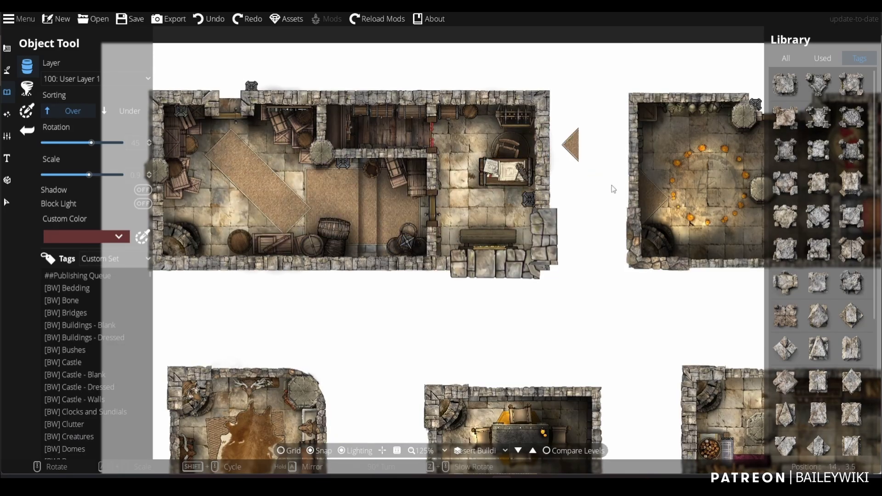
Draw a test wooden-plank floor rectangle over the stone floor, then undo it
key(Escape)
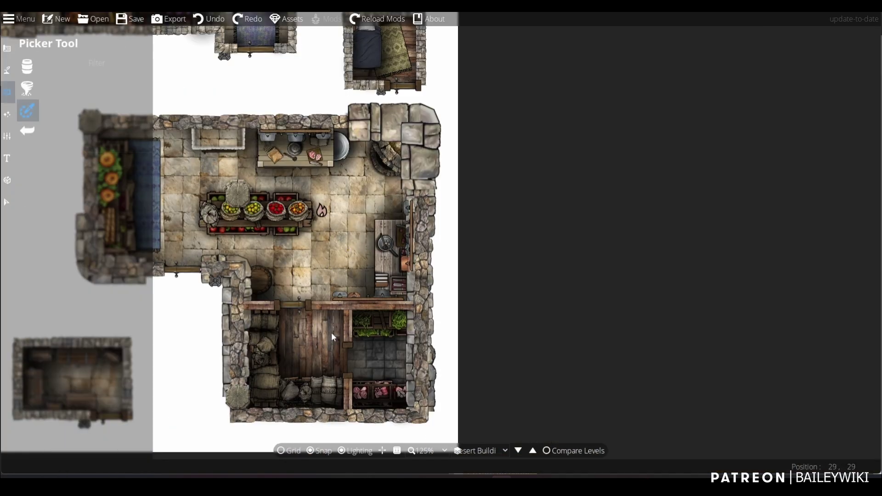
drag(293, 195, 386, 287)
scroll(325, 246, up, 3)
scroll(324, 246, down, 2)
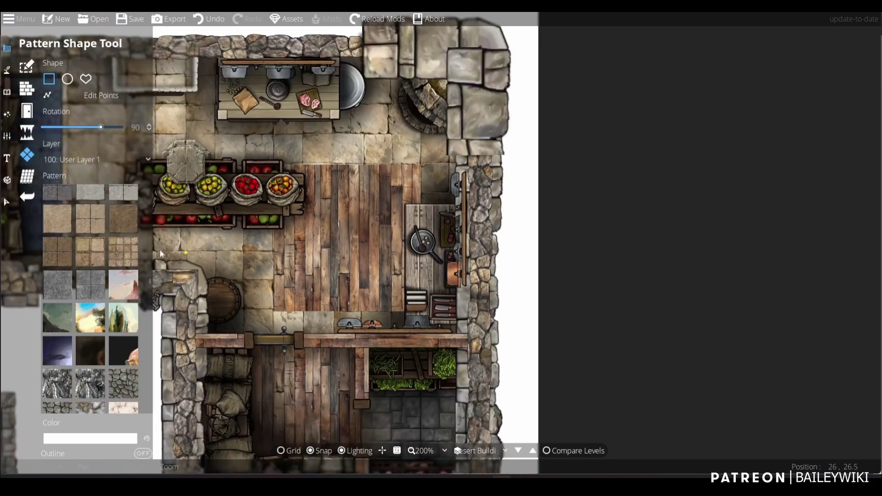
key(ctrl+z)
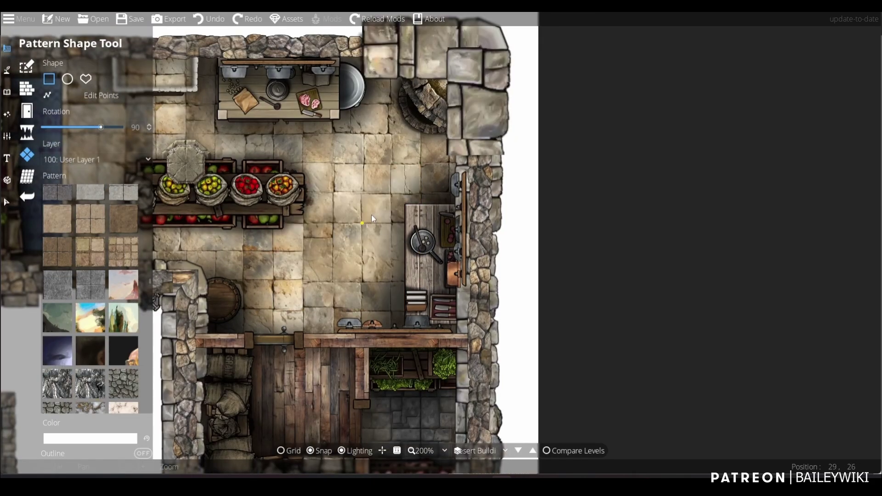
Draw a test stone wall from the room corner to the bookshelf, then undo it
scroll(371, 214, down, 2)
drag(292, 225, 490, 390)
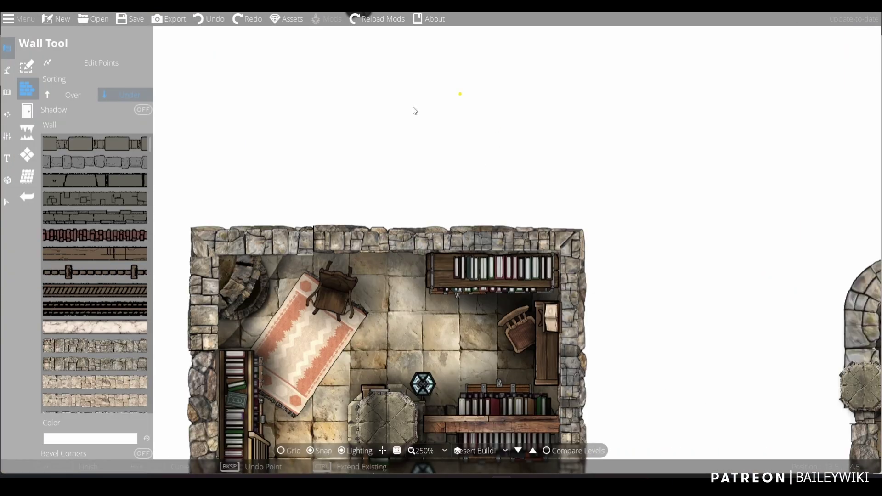
click(389, 247)
double_click(486, 406)
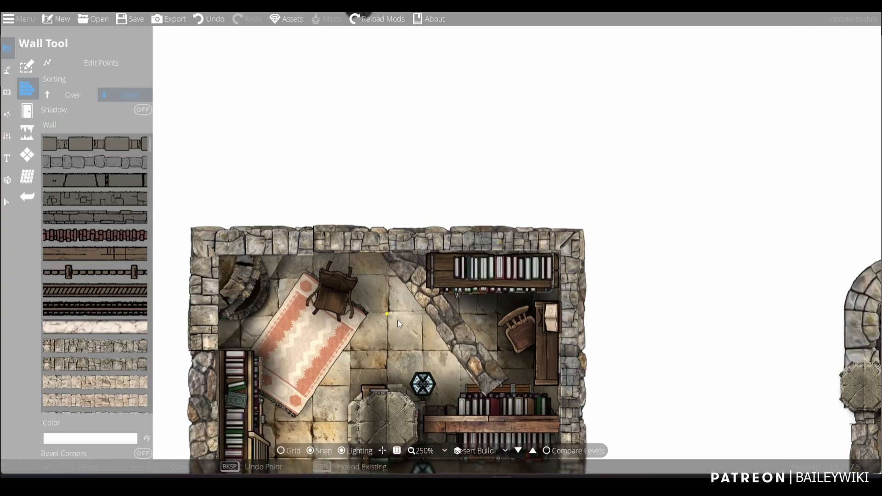
key(ctrl+z)
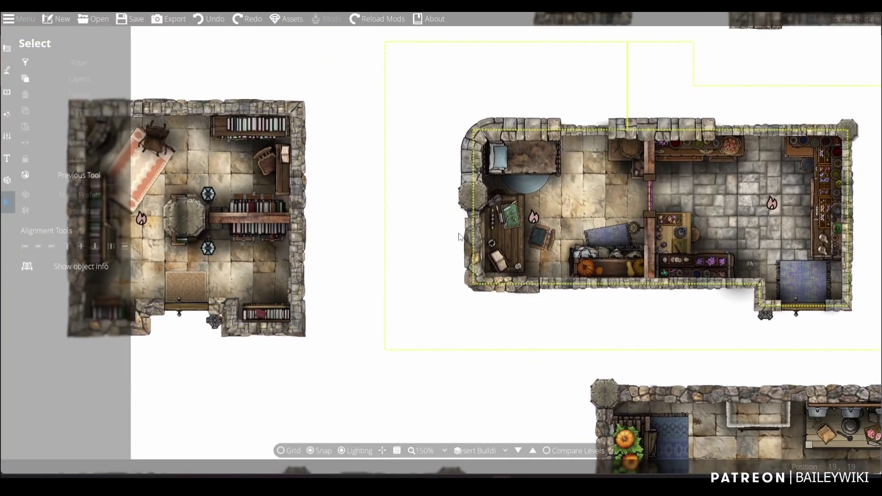
Select one tower and use Select Similar to select every matching tower
click(467, 197)
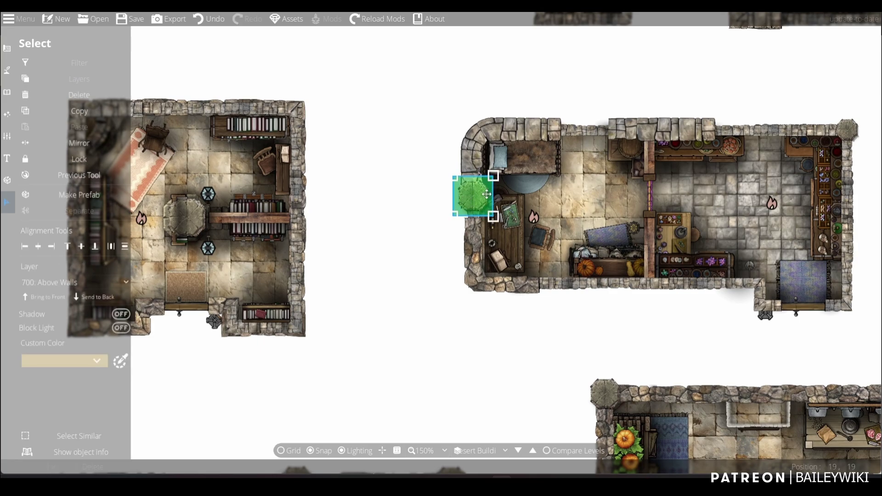
click(65, 434)
scroll(370, 227, down, 5)
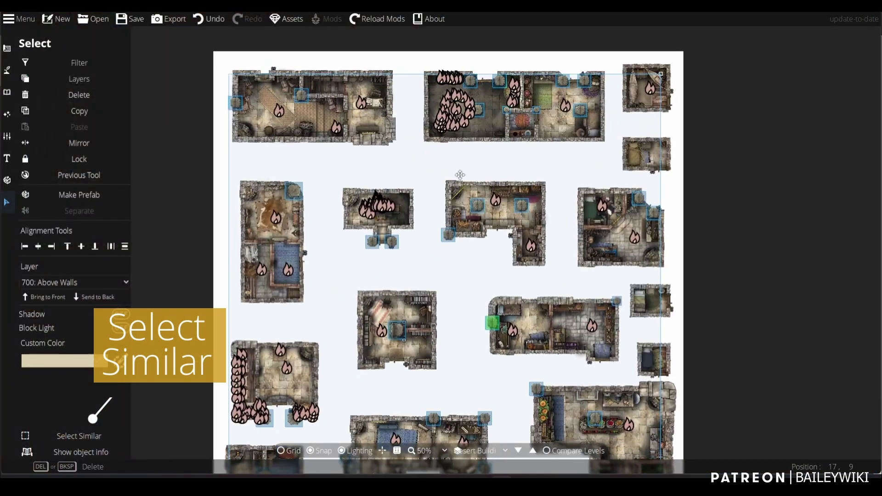
scroll(303, 349, up, 2)
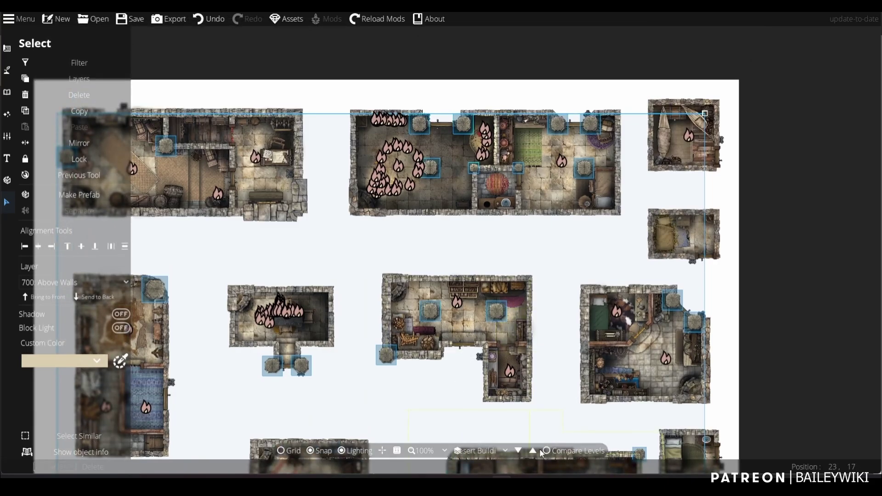
Cycle through the map levels with the bottom-bar arrows until the church level shows
click(535, 451)
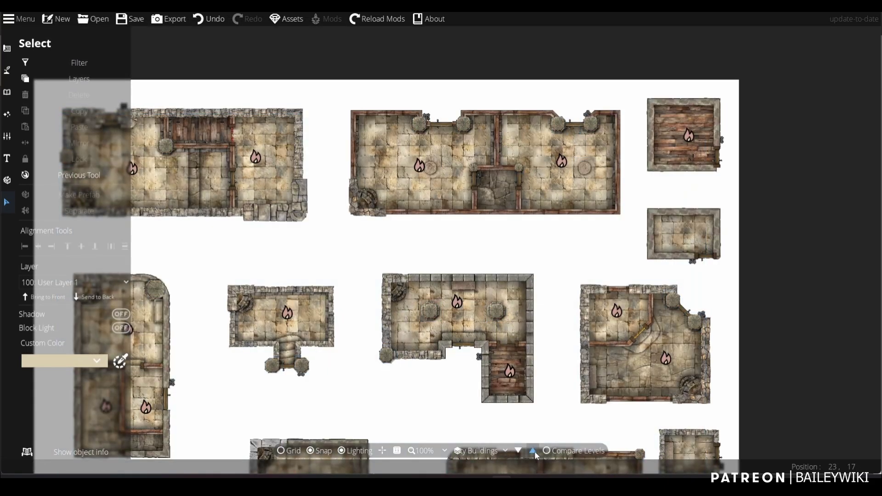
click(535, 451)
click(535, 450)
click(535, 451)
click(535, 451)
click(534, 451)
click(534, 451)
click(534, 451)
click(533, 451)
click(518, 451)
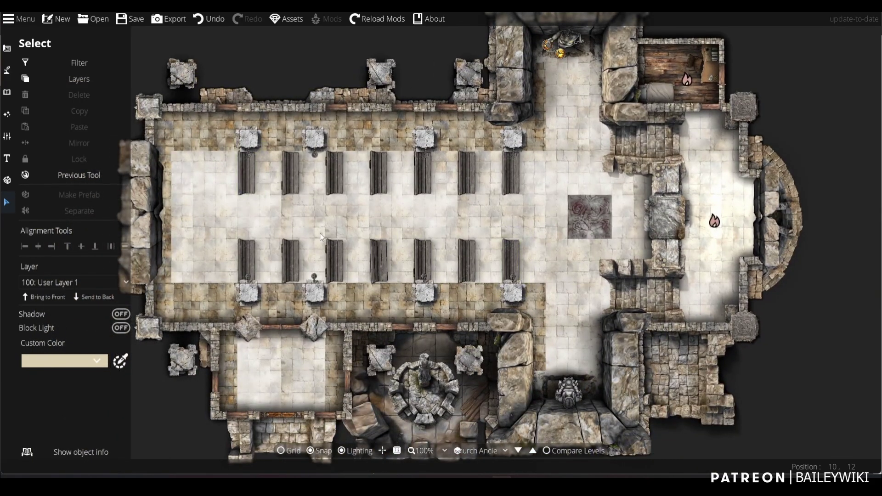
Select all pews with Select Similar and tint them orange with Custom Color
scroll(320, 233, up, 5)
scroll(396, 317, down, 2)
click(265, 210)
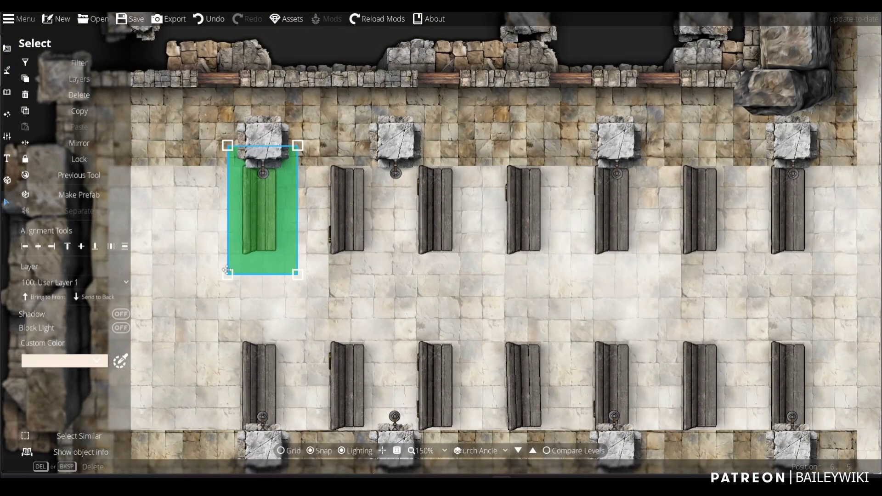
click(72, 438)
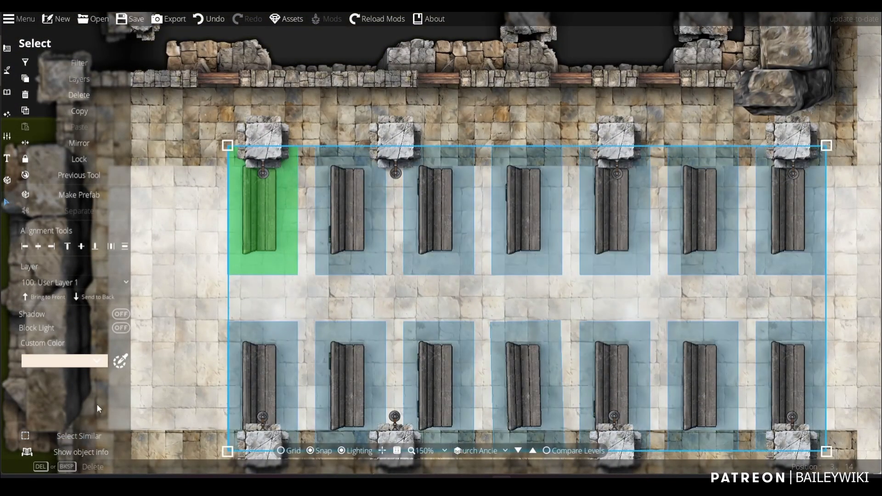
click(97, 362)
click(111, 380)
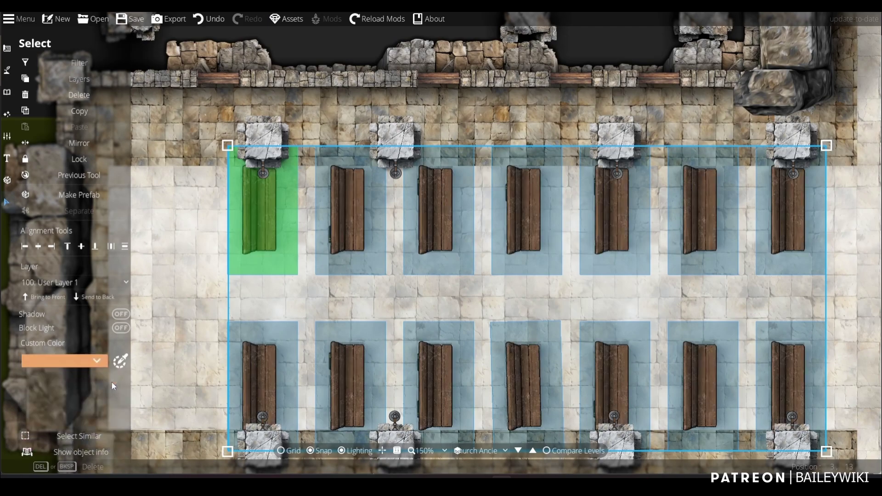
Show the first pew's object info, identifying it as bw_wood_bench_03_colorable.webp
click(427, 254)
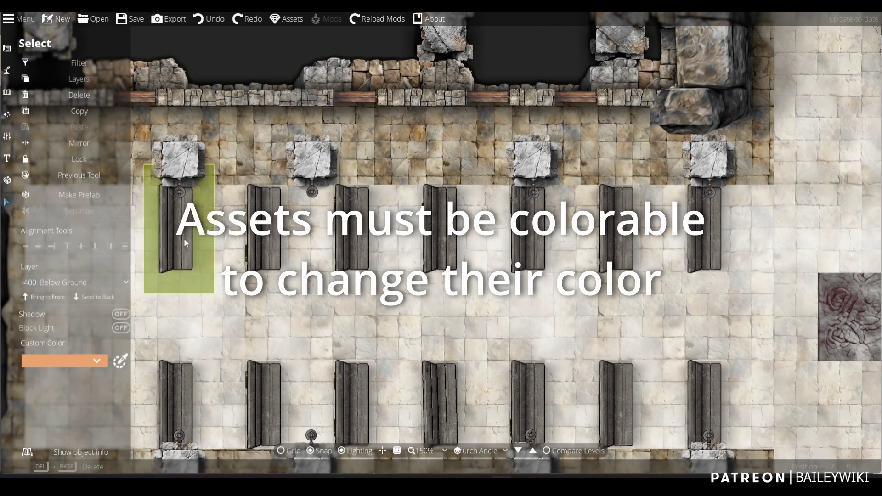
click(184, 239)
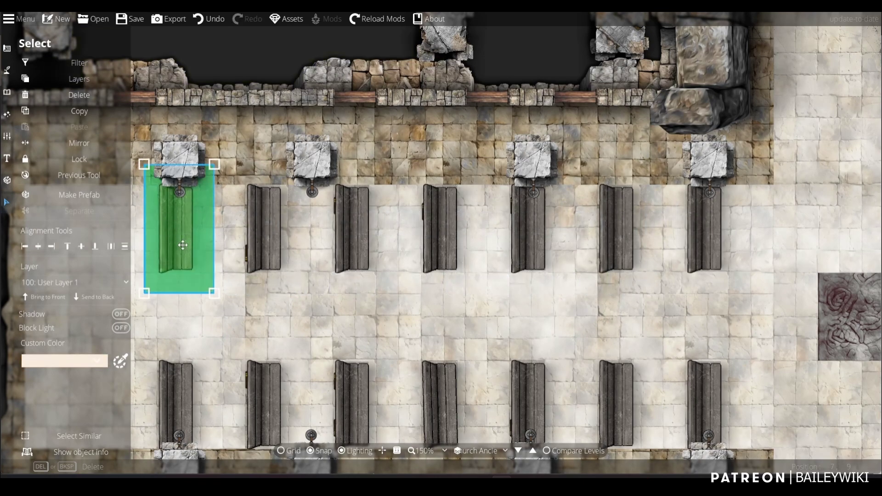
click(70, 453)
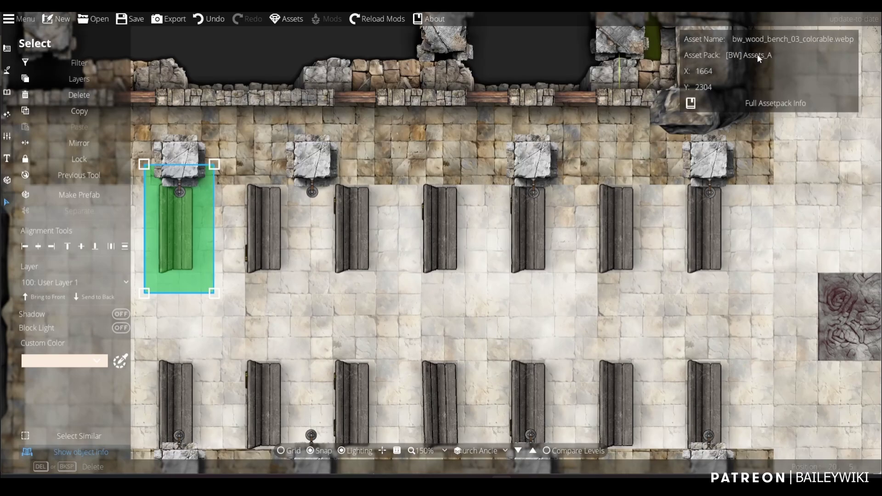
Read the asset info of the stone block, lantern and rune tile, then open Full Assetpack Info
click(319, 150)
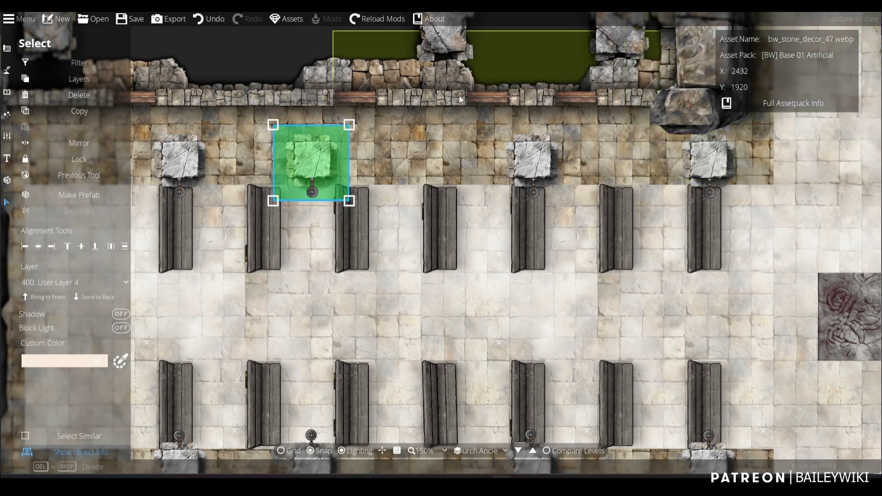
key(Right)
key(Down)
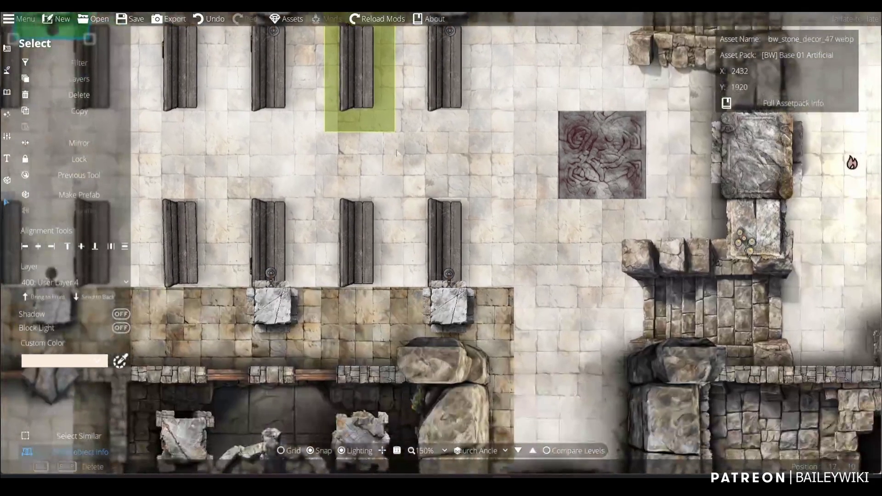
click(449, 274)
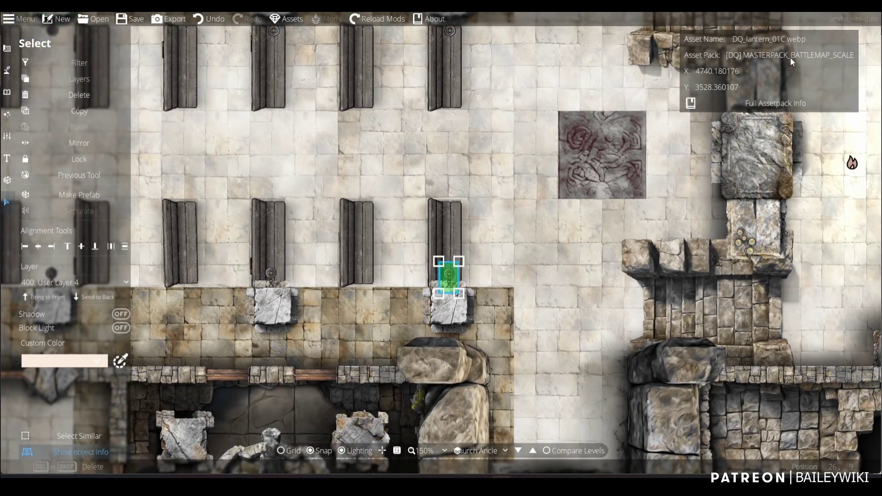
click(600, 153)
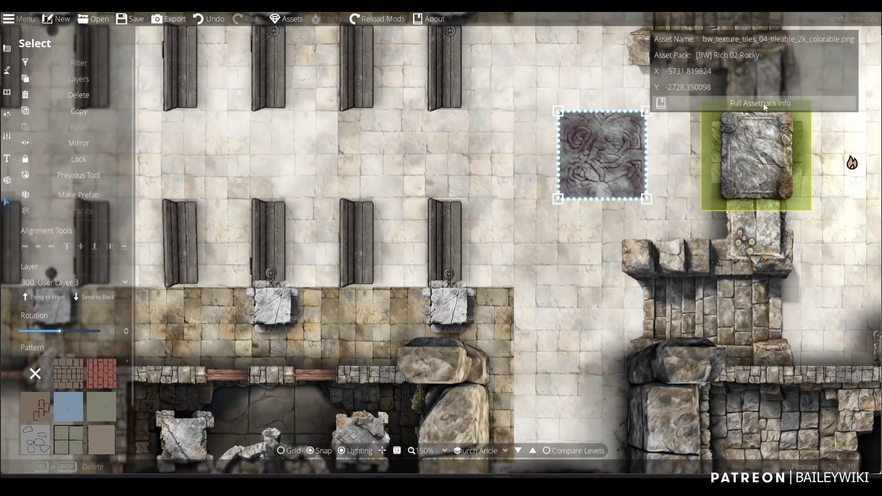
click(738, 105)
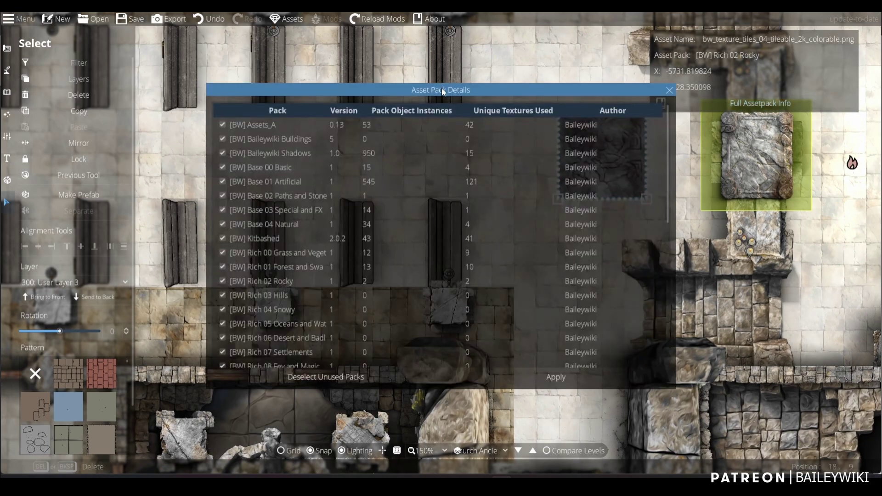
Reposition and scroll through the Asset Pack Details list, then close it
drag(442, 87, 419, 60)
scroll(269, 137, down, 6)
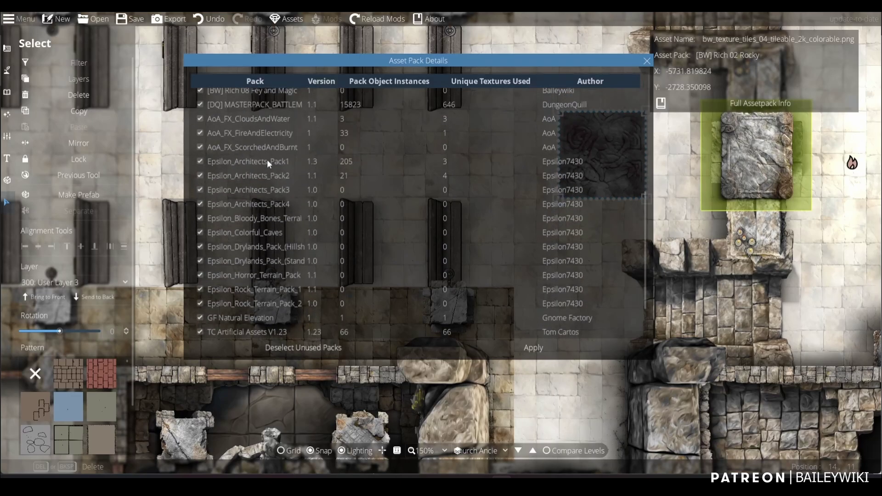
scroll(267, 160, down, 2)
scroll(282, 304, up, 8)
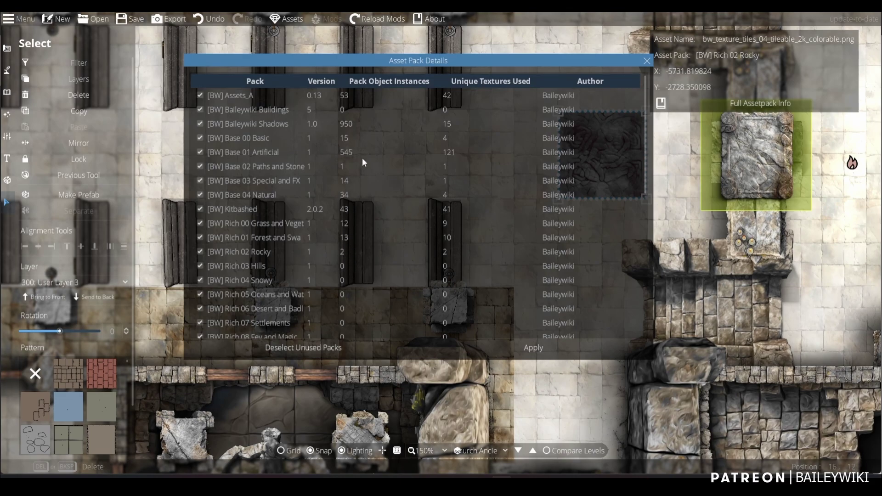
scroll(415, 238, down, 10)
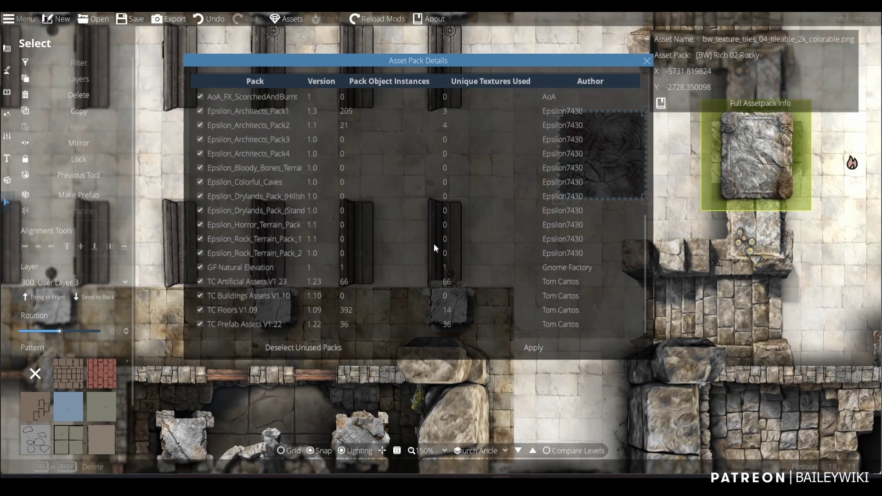
scroll(436, 243, up, 10)
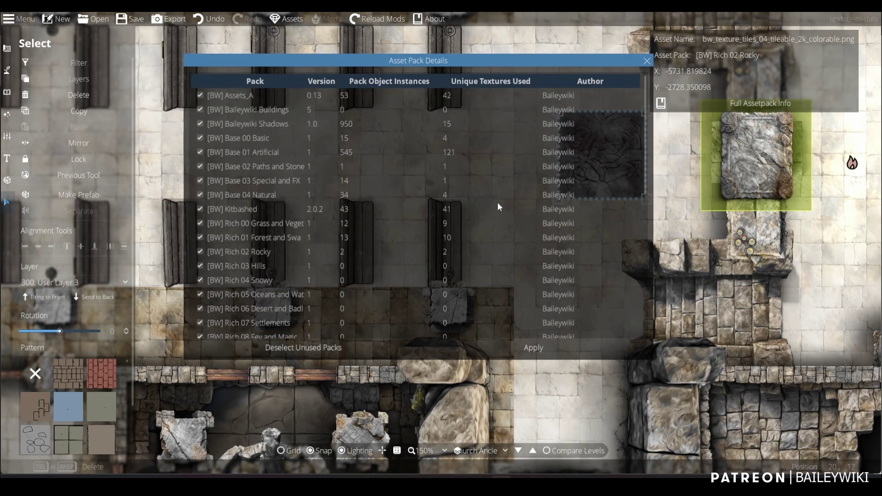
click(647, 61)
Switch to the Forest Settlement 4 level from the level dropdown
click(480, 451)
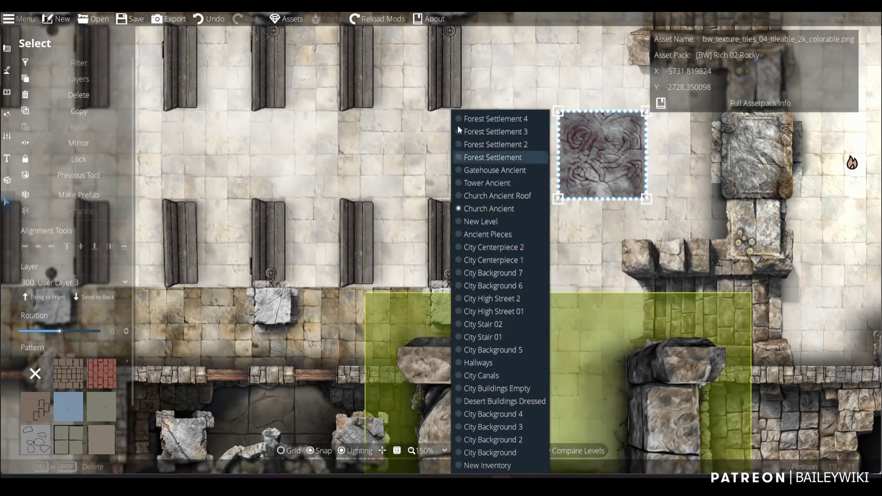
click(480, 120)
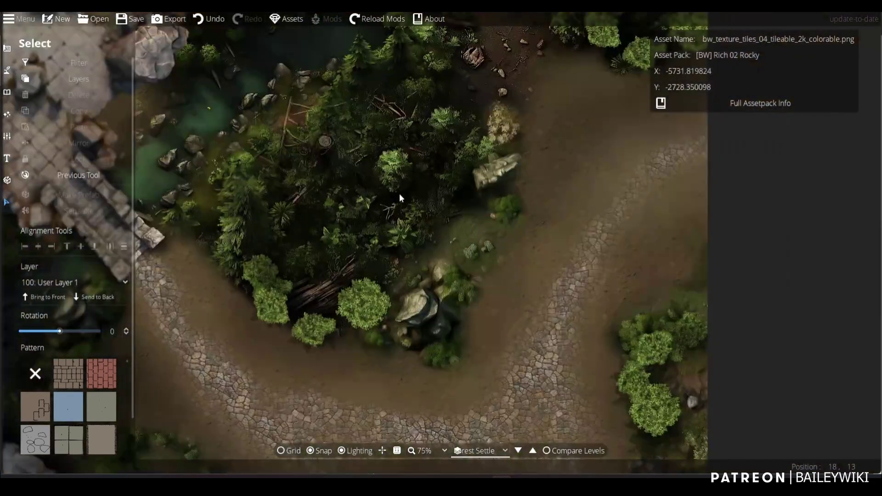
scroll(470, 209, down, 3)
scroll(432, 202, up, 1)
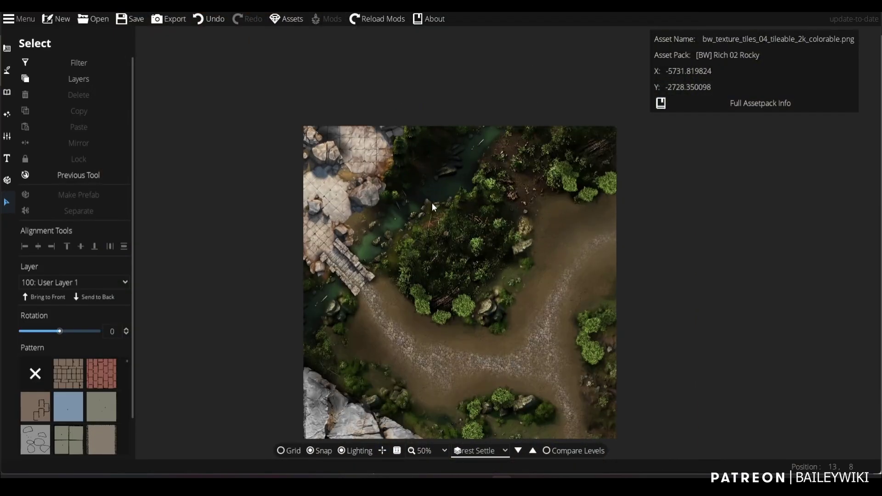
scroll(414, 202, up, 2)
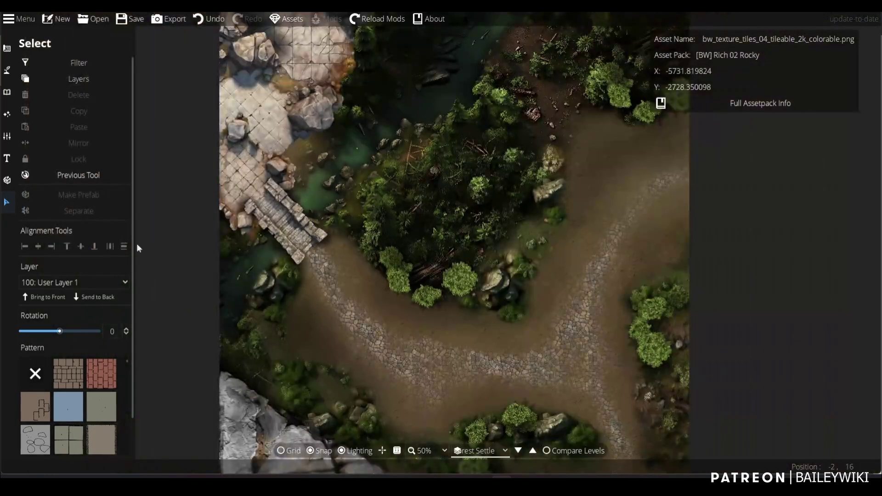
Test-move the stone stair onto the path, undo it, and reopen the Asset Pack Details
click(313, 234)
drag(314, 234, 352, 331)
key(ctrl+z)
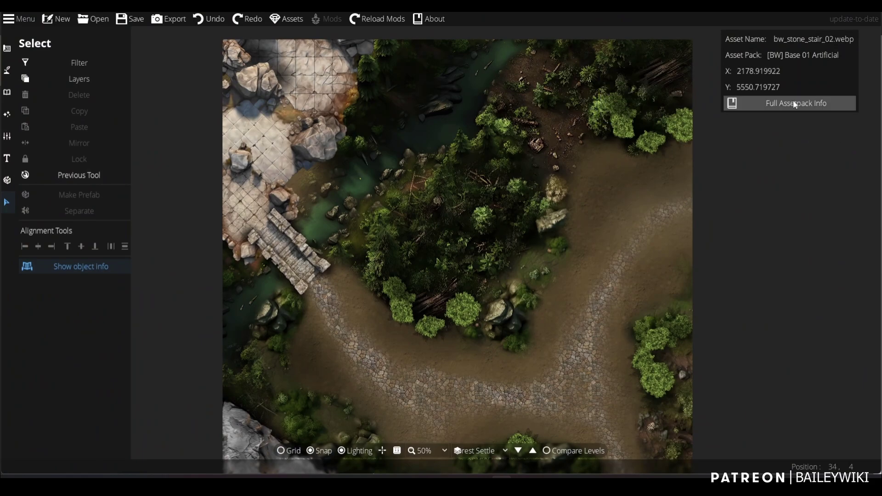
click(792, 102)
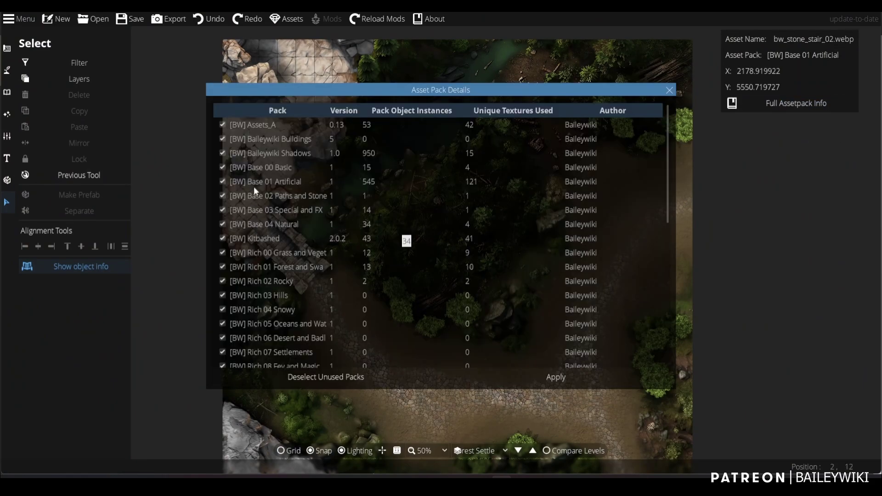
Review the asset pack list and apply the selection with unused packs deselected
scroll(258, 248, down, 1)
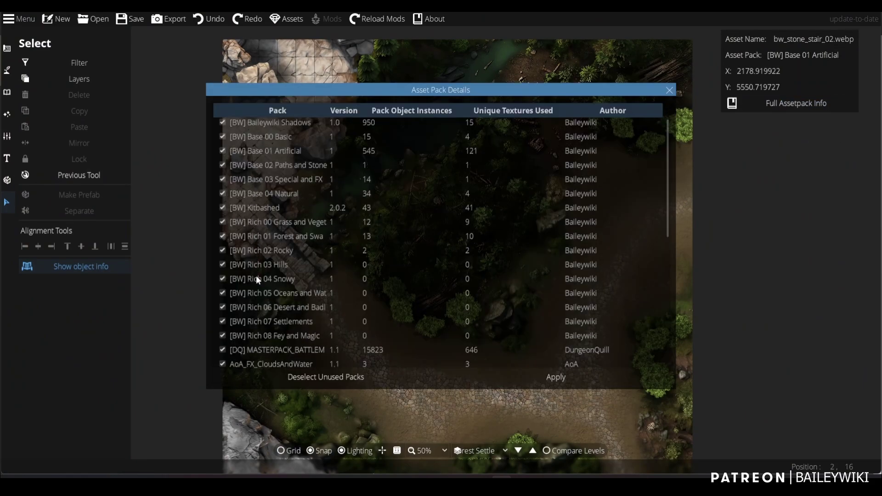
scroll(257, 280, down, 1)
scroll(258, 316, down, 3)
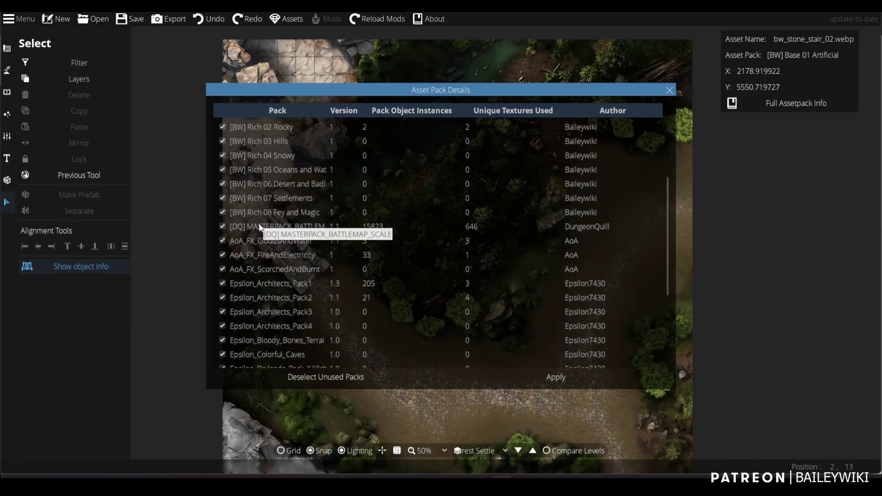
scroll(275, 287, down, 4)
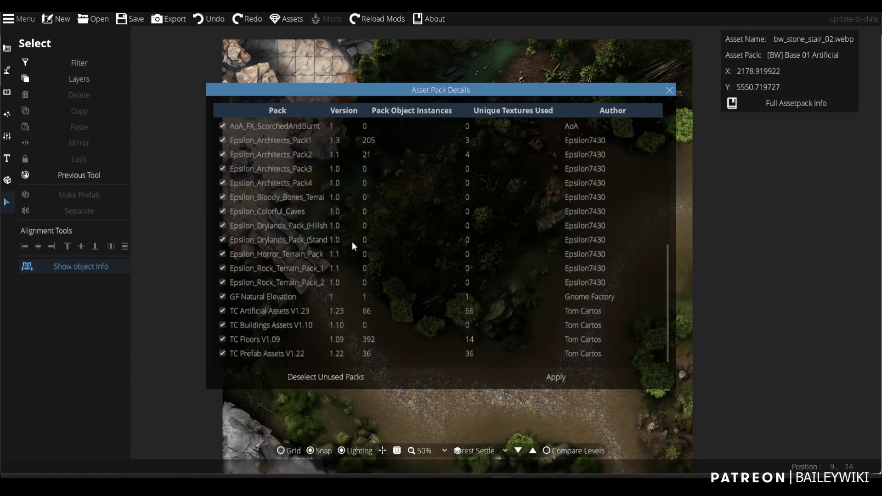
scroll(354, 255, up, 6)
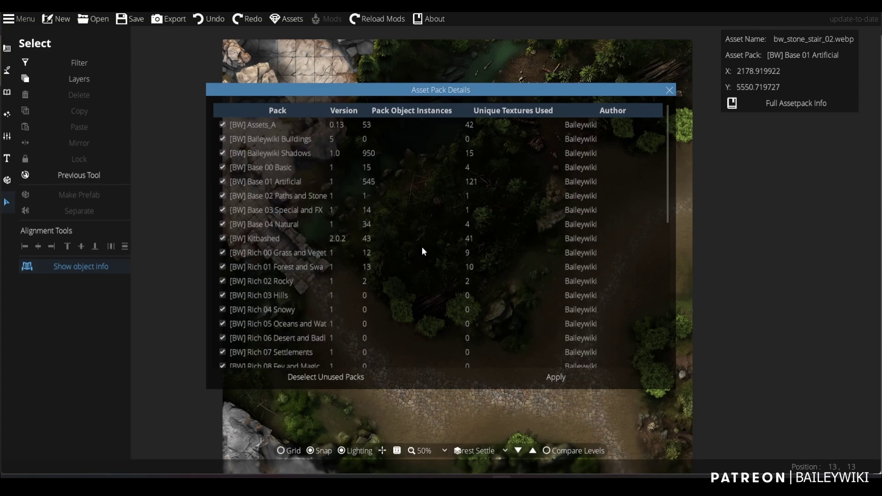
scroll(281, 256, down, 10)
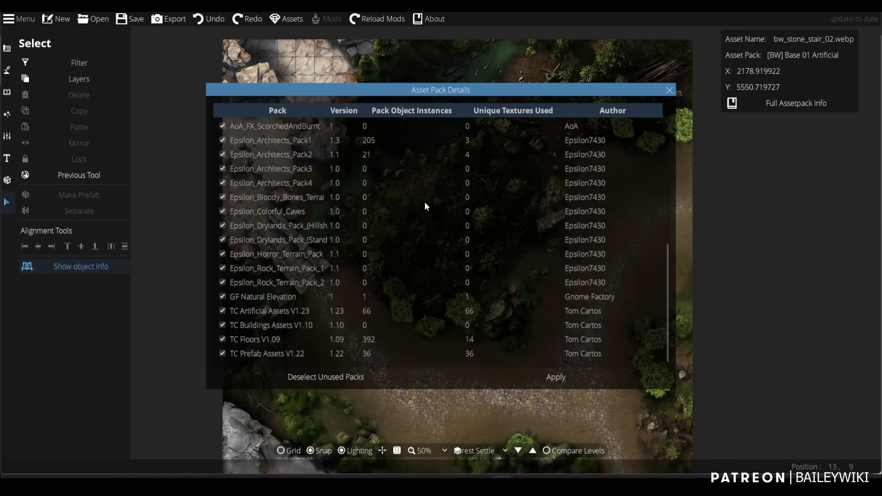
scroll(368, 219, up, 8)
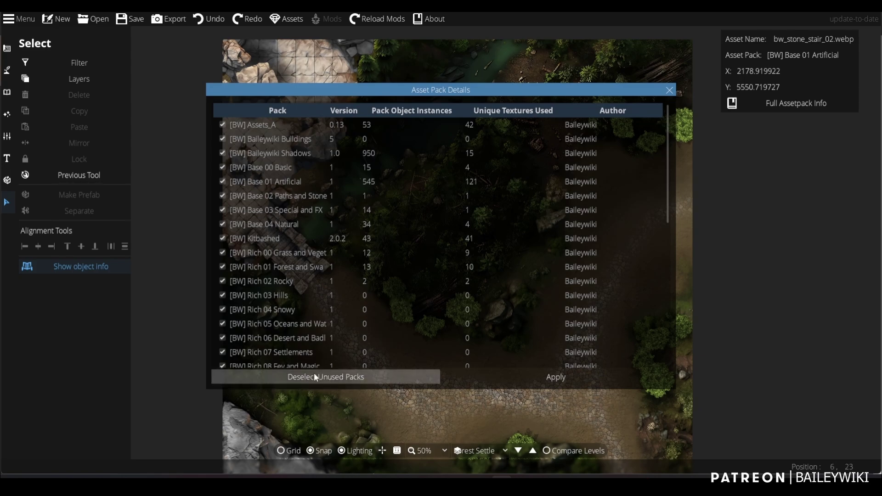
scroll(243, 236, down, 10)
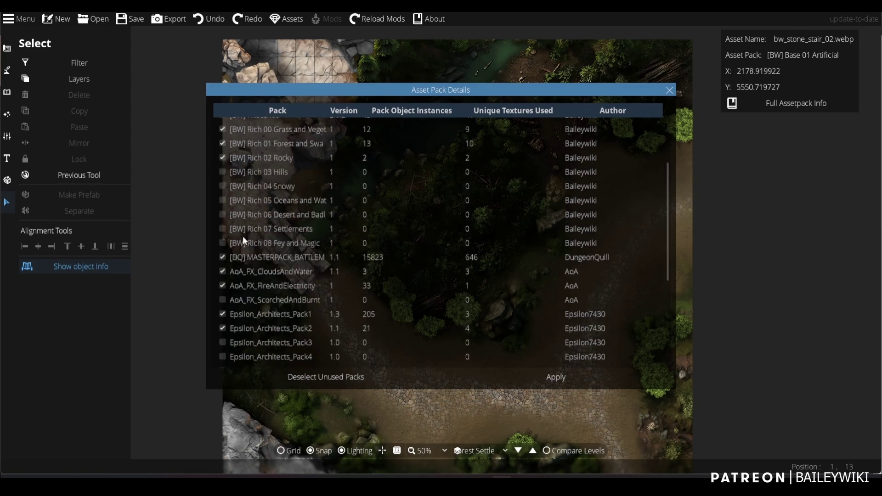
scroll(242, 236, down, 2)
scroll(248, 284, up, 5)
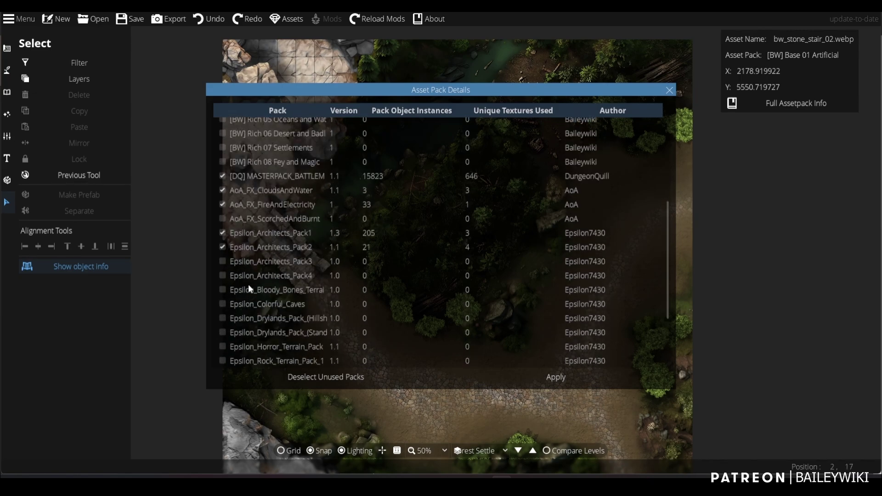
scroll(250, 272, up, 3)
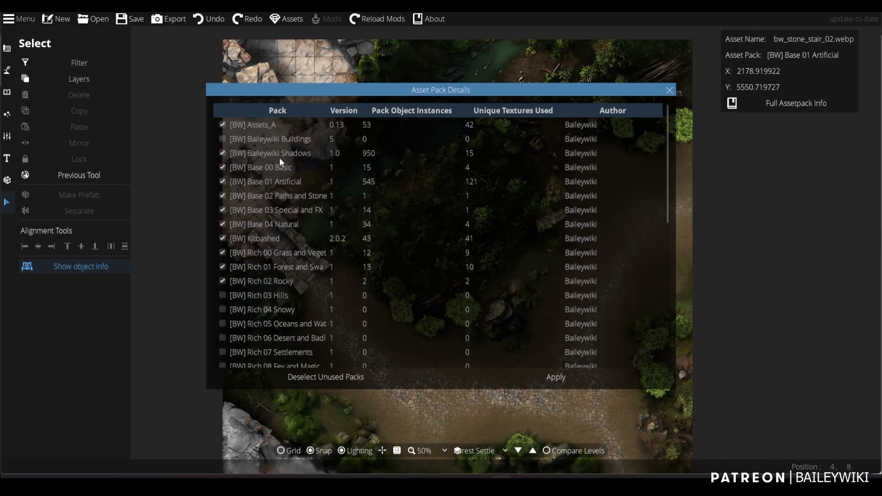
click(552, 380)
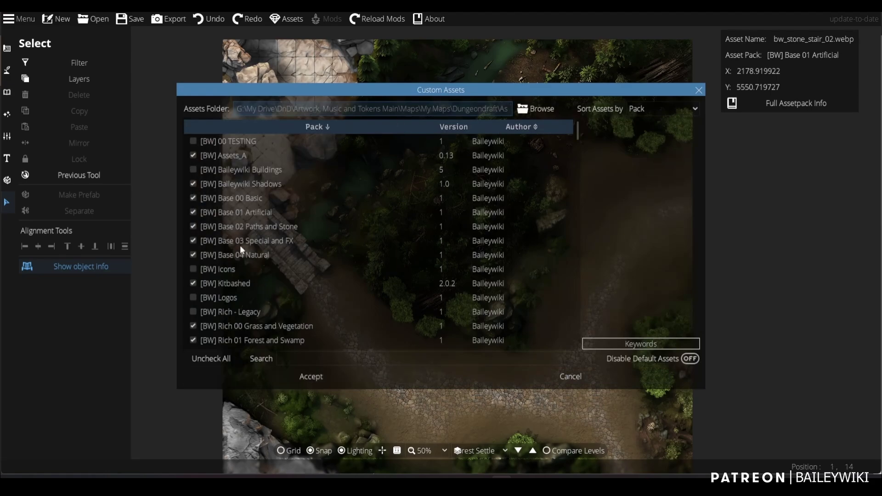
Scroll through the Custom Assets pack list and cancel it without changes
scroll(232, 217, down, 2)
scroll(234, 244, down, 3)
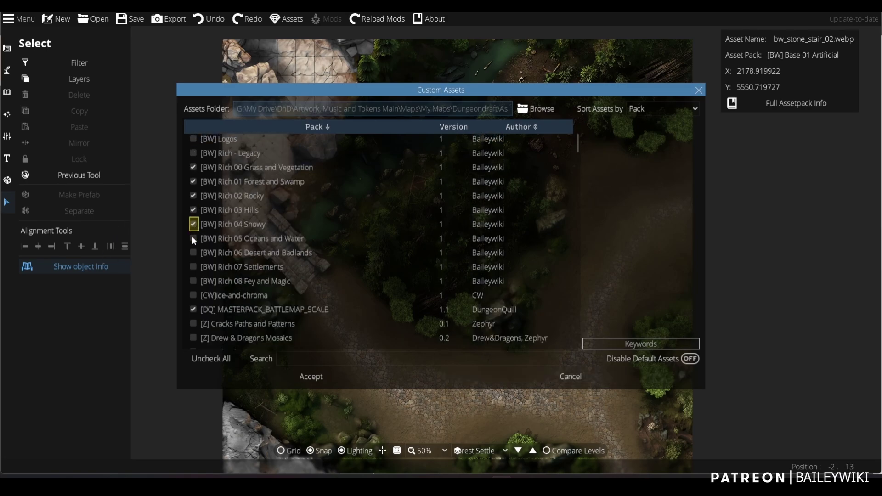
click(555, 373)
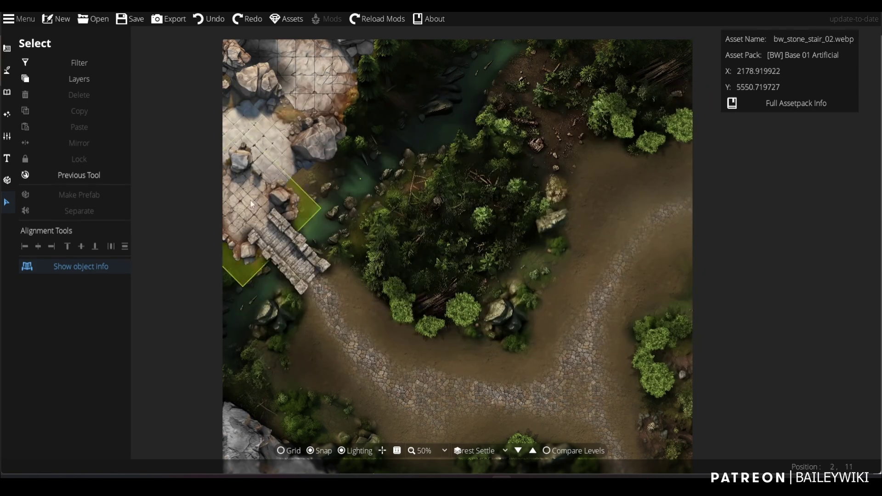
Switch to the Terrain Brush and choose a new texture for the forest terrain slot
click(7, 72)
click(54, 69)
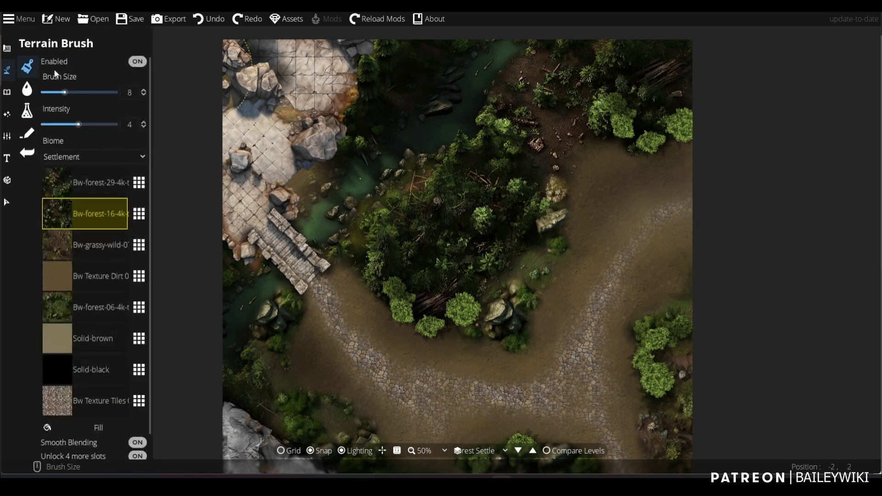
click(138, 213)
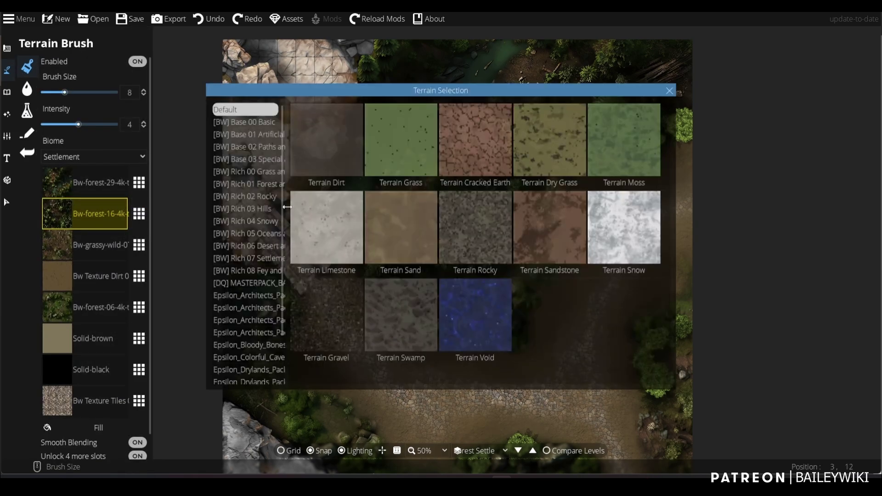
Browse the Base 01–03, Rich 00 Grass and Rich 02 Rocky textures, widening the pack list
click(253, 134)
click(252, 146)
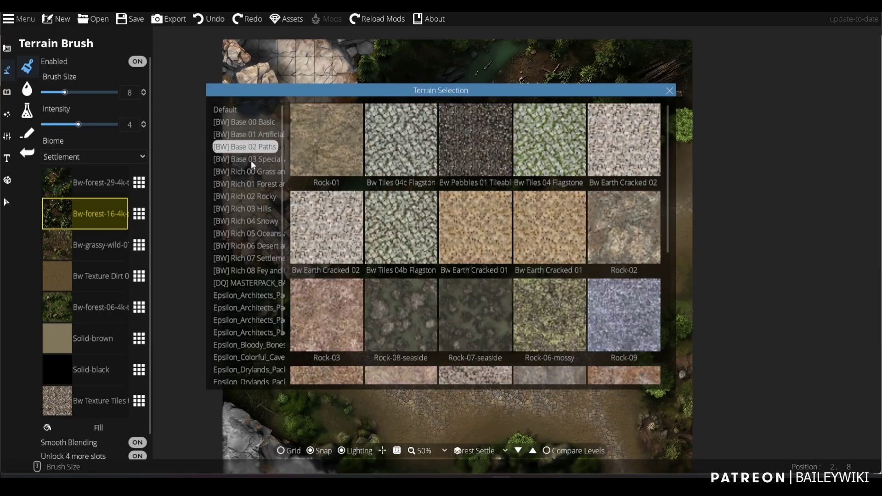
click(251, 160)
click(250, 171)
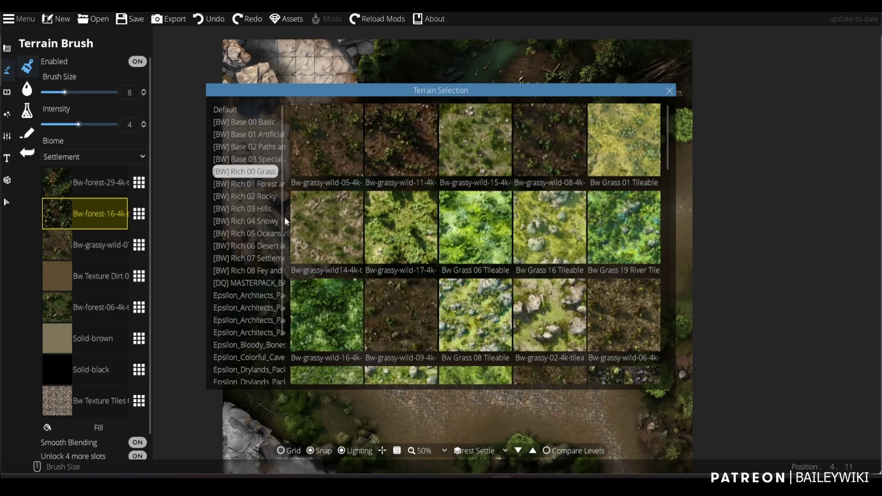
scroll(418, 278, down, 3)
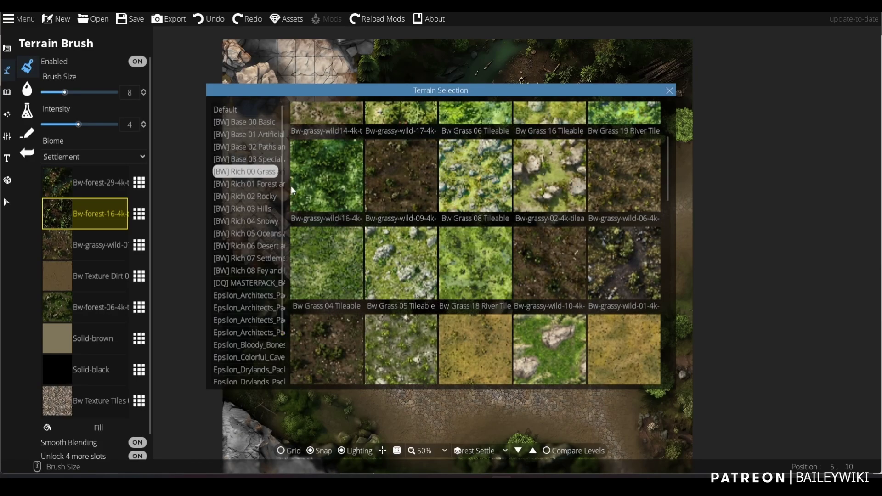
drag(290, 186, 390, 189)
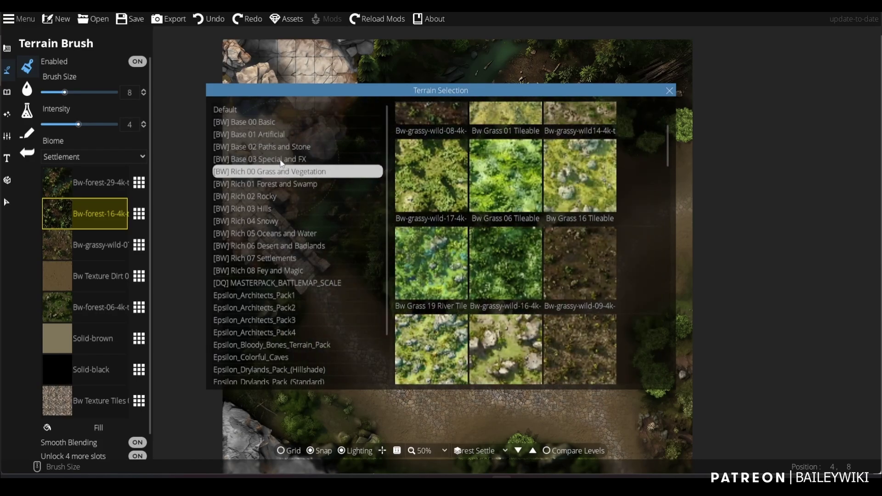
click(272, 197)
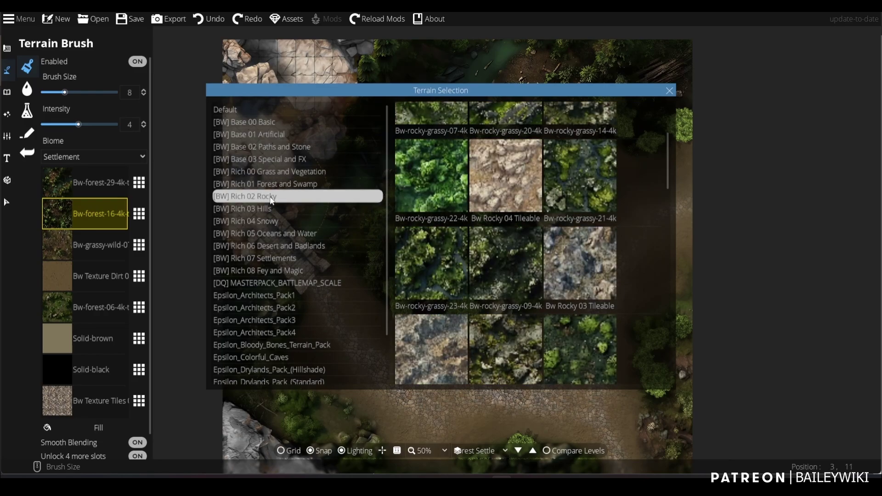
scroll(482, 216, down, 10)
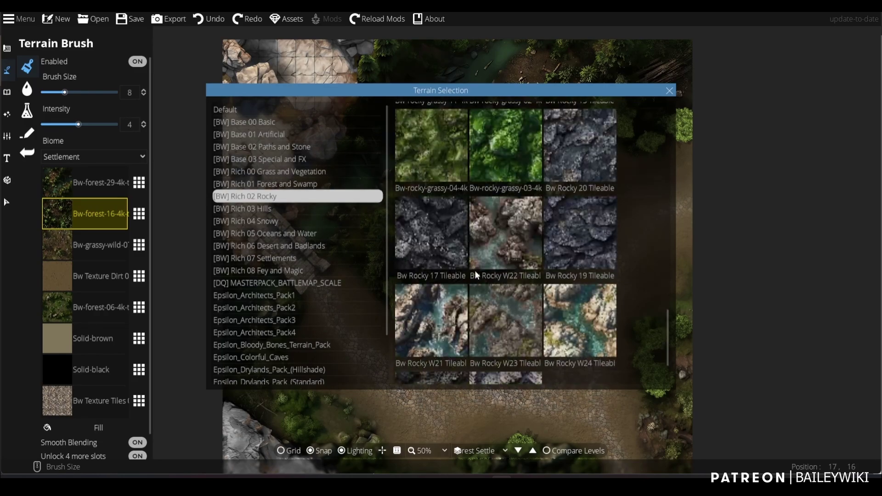
scroll(254, 247, down, 1)
Preview the Rich 05 Oceans and Water and Rich 04 Snowy textures, then close the window
click(288, 200)
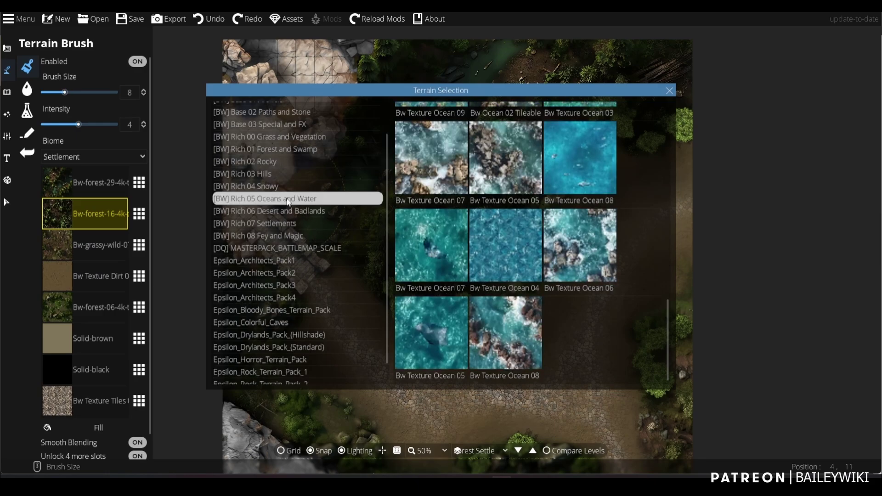
click(269, 186)
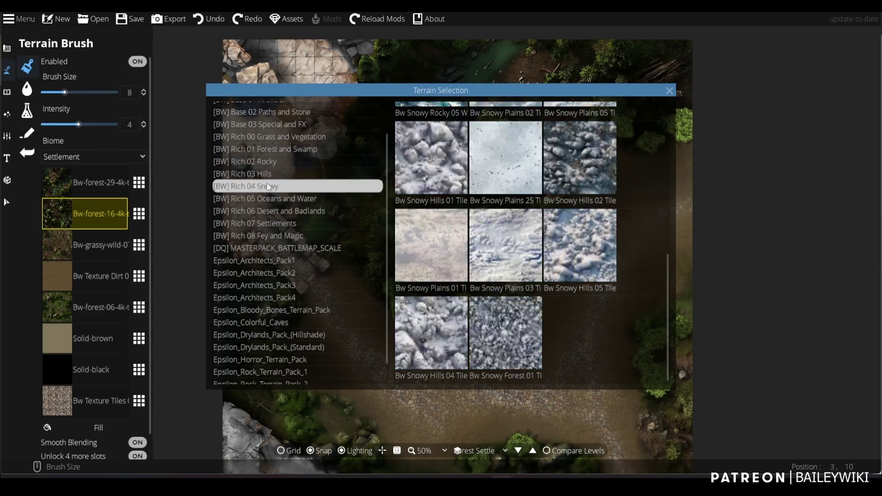
click(286, 200)
scroll(482, 211, down, 5)
scroll(498, 216, up, 5)
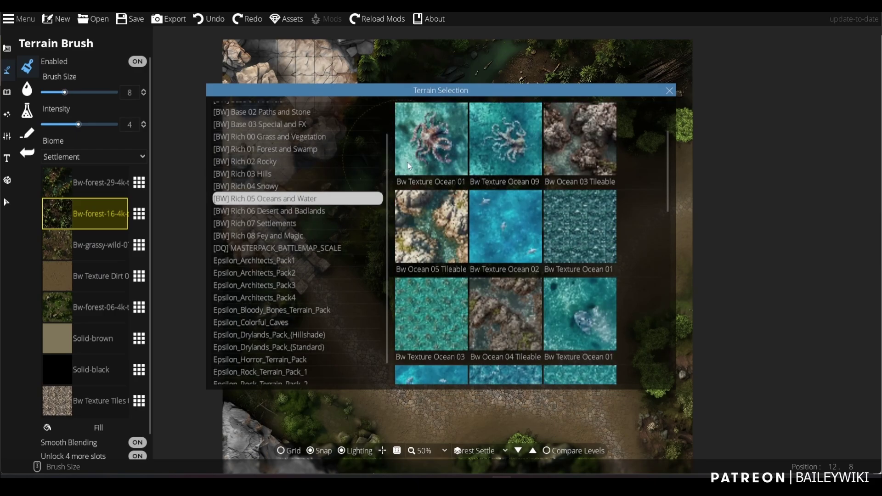
scroll(275, 317, down, 2)
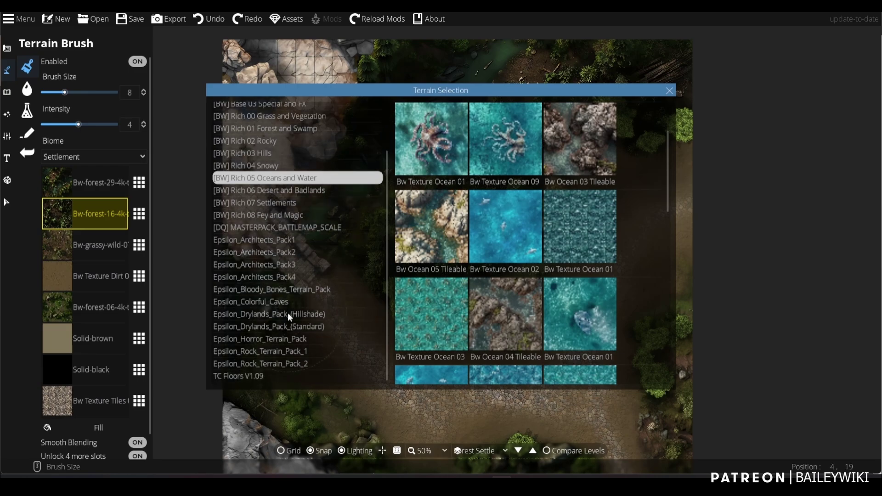
click(669, 91)
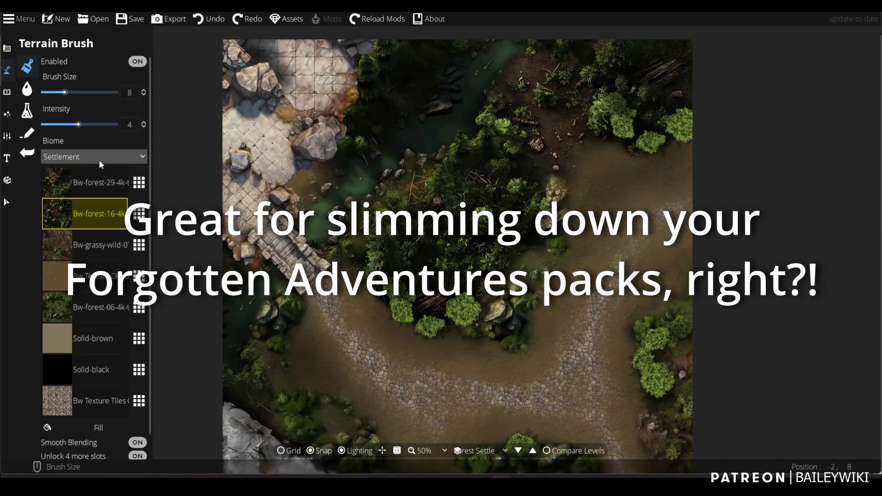
Use the Objects Picker Tool to load the stone bridge from the map
click(7, 98)
click(55, 111)
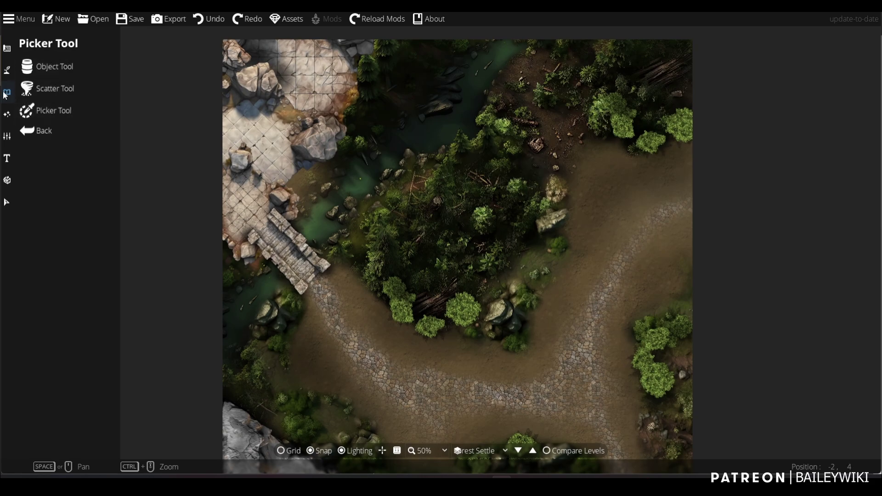
click(55, 115)
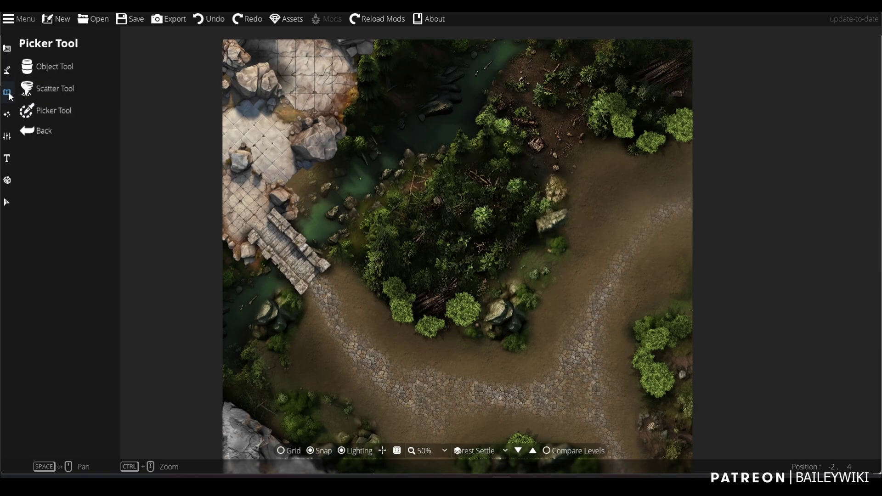
click(307, 256)
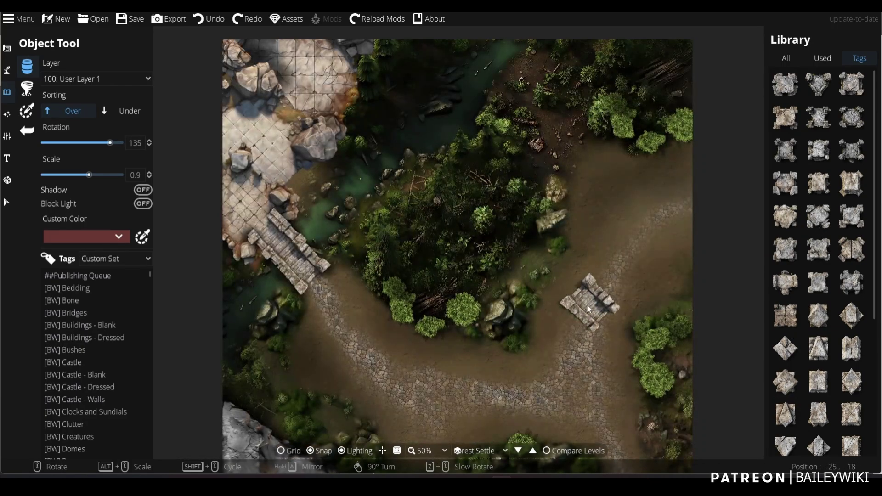
Pick up a bush beside the path as the object to place
click(26, 88)
click(28, 114)
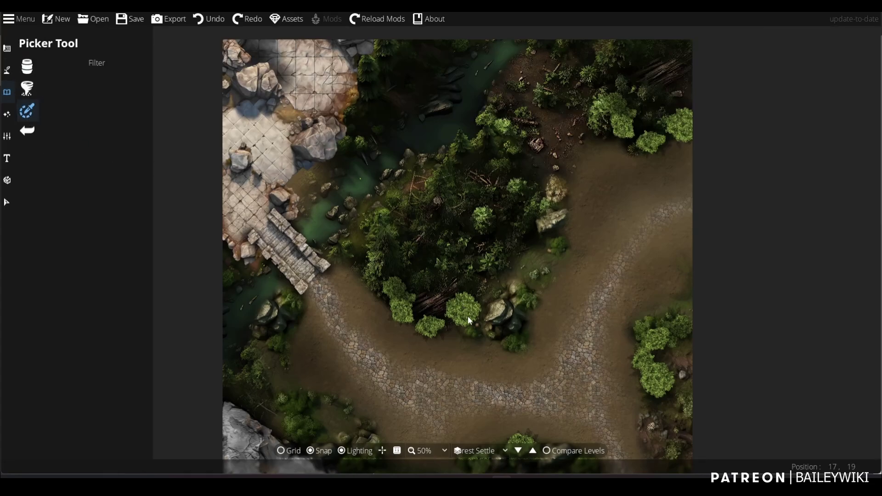
click(462, 305)
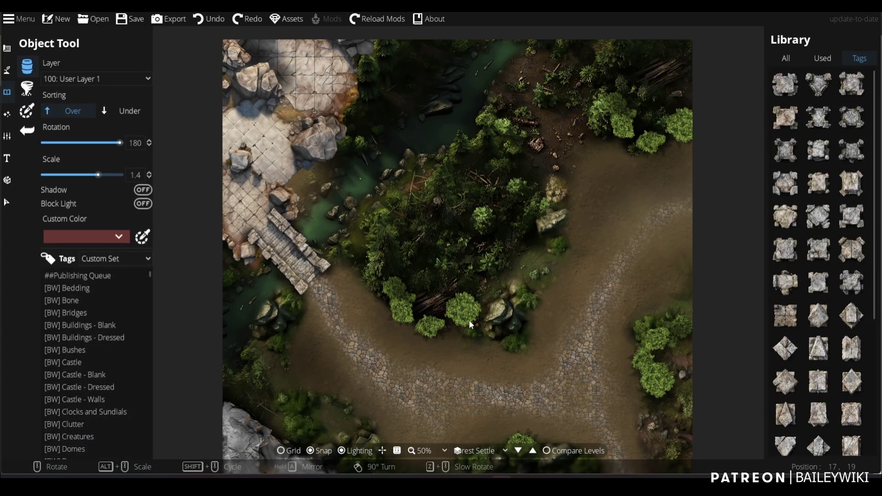
scroll(624, 250, up, 5)
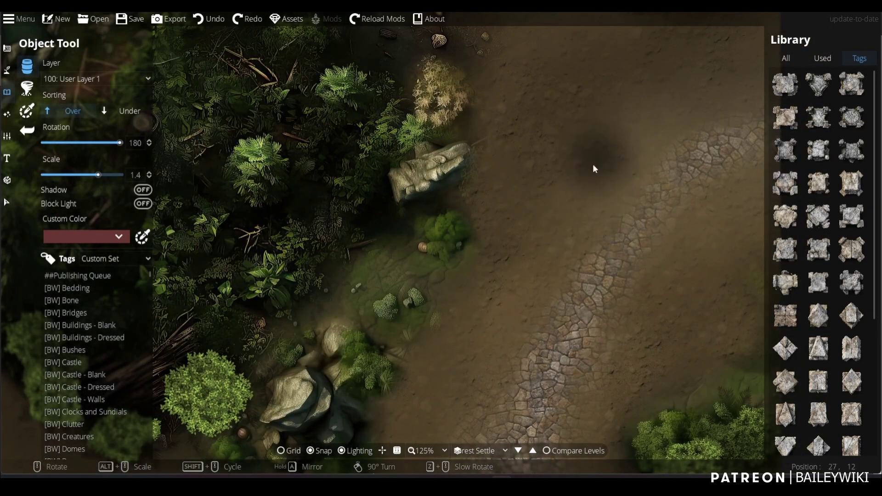
scroll(591, 167, down, 6)
scroll(576, 184, up, 4)
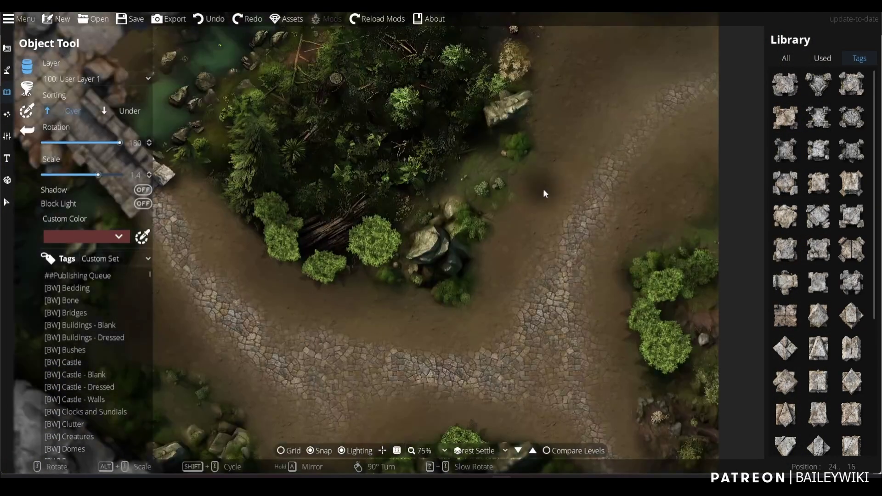
scroll(540, 184, down, 5)
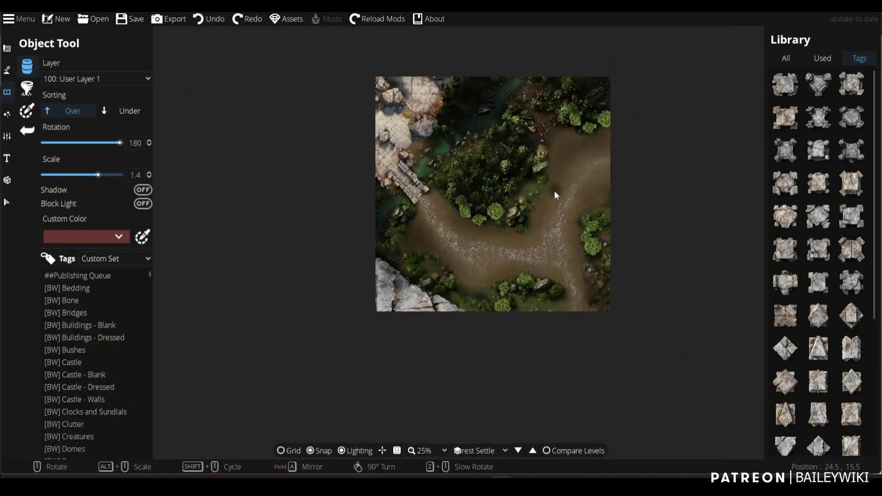
Pick up the bush above the path, loading it at rotation 180 and scale 1.4
key(i)
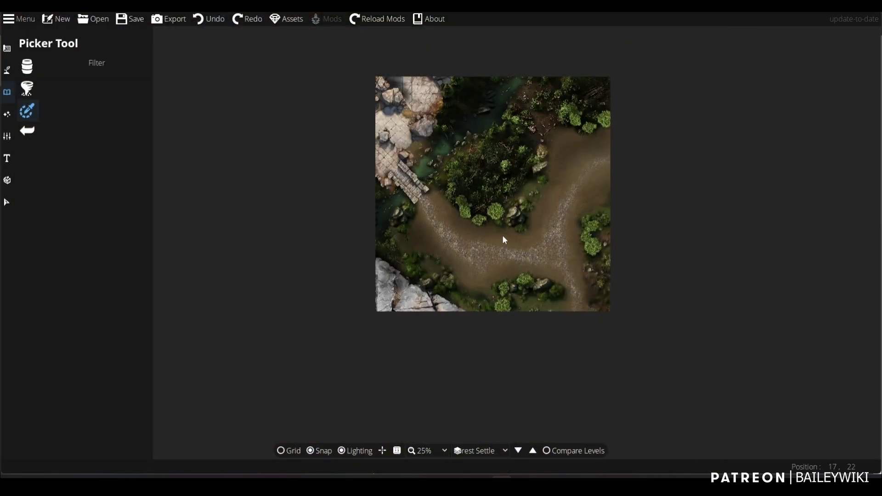
scroll(503, 235, up, 3)
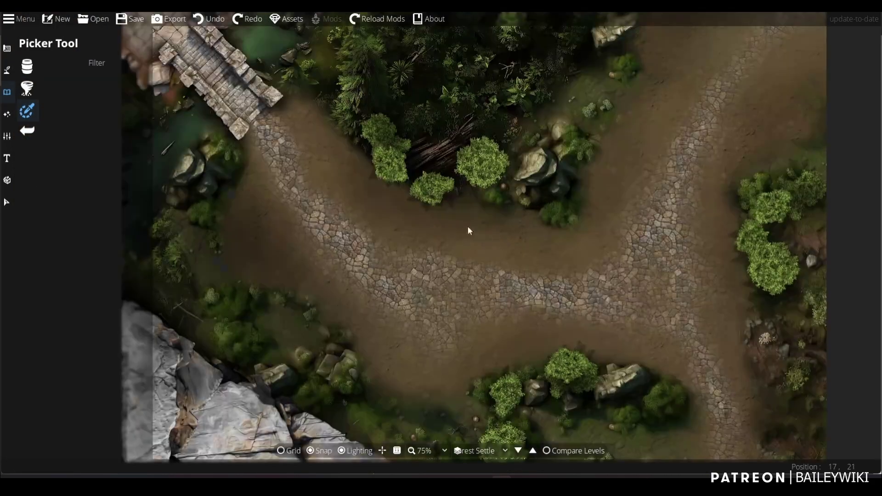
click(480, 142)
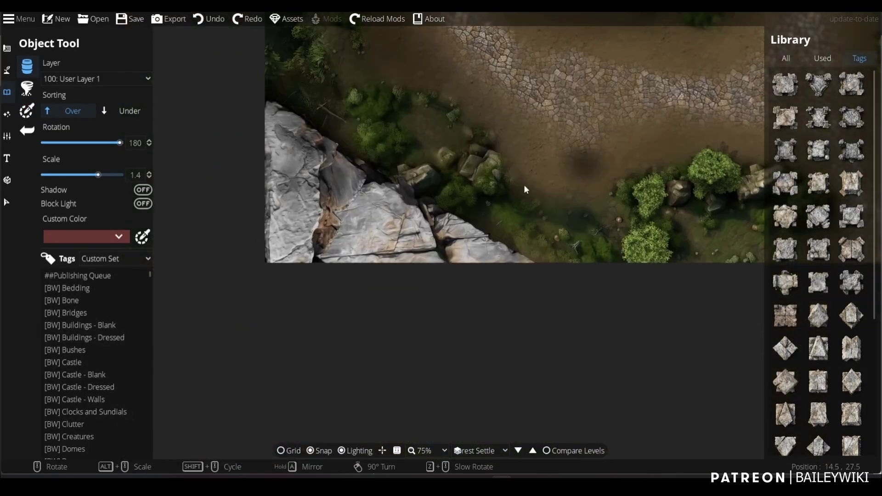
key(Up)
key(Right)
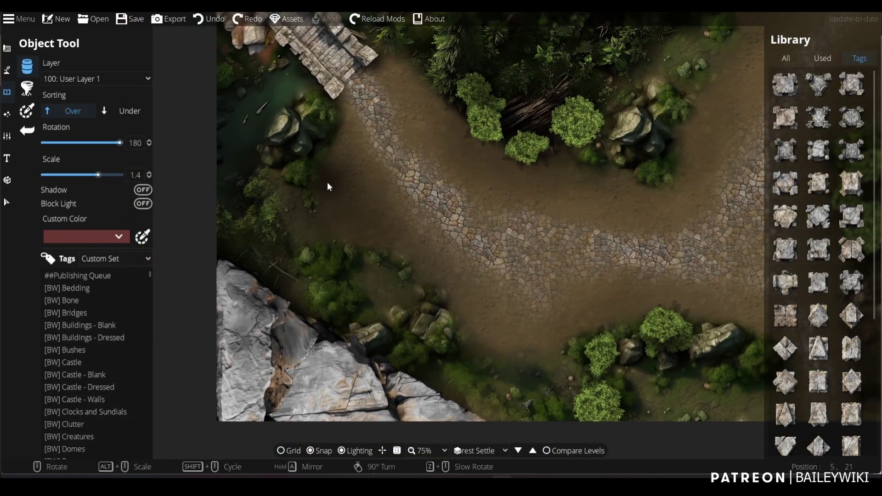
Switch to the Select tool and toggle Show object info, testing it on the large rock
click(8, 201)
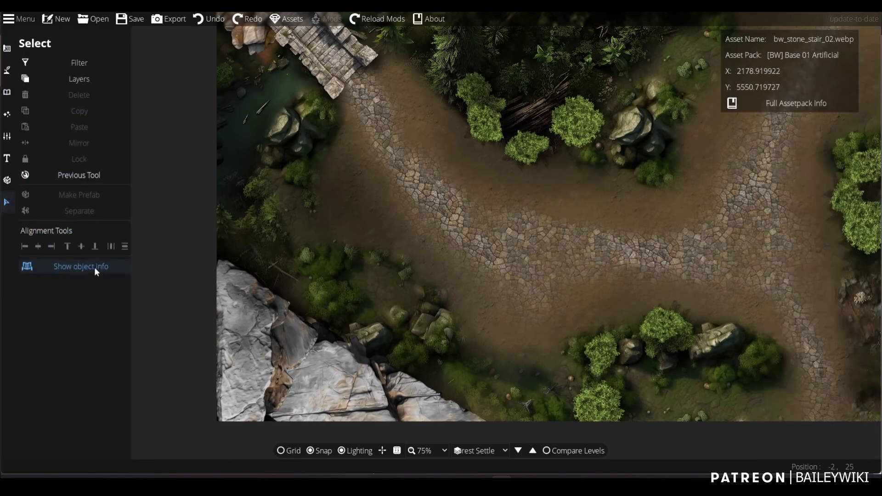
click(61, 267)
click(69, 266)
click(68, 265)
click(271, 354)
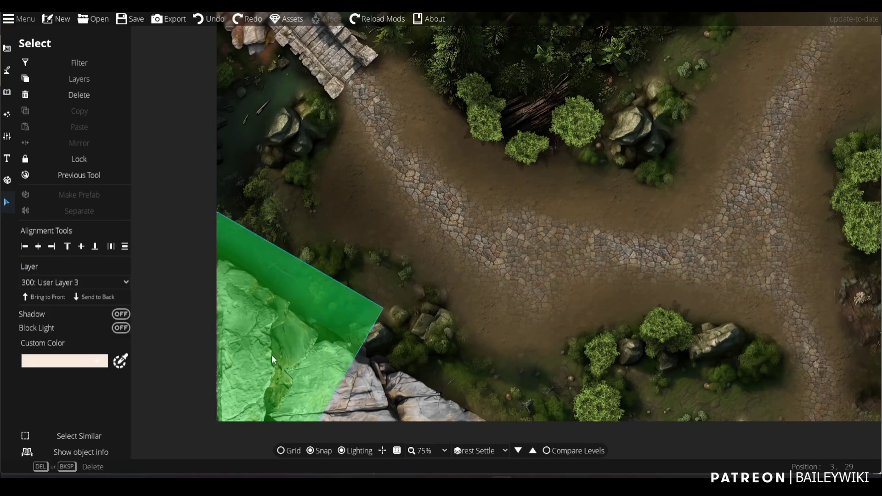
click(498, 238)
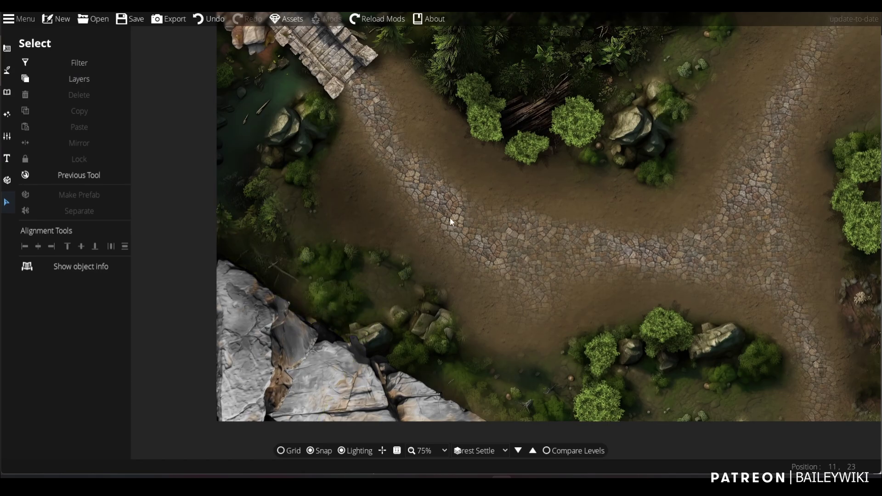
Select the bush above the path and extend the selection to every similar bush
scroll(450, 217, down, 4)
scroll(453, 225, up, 4)
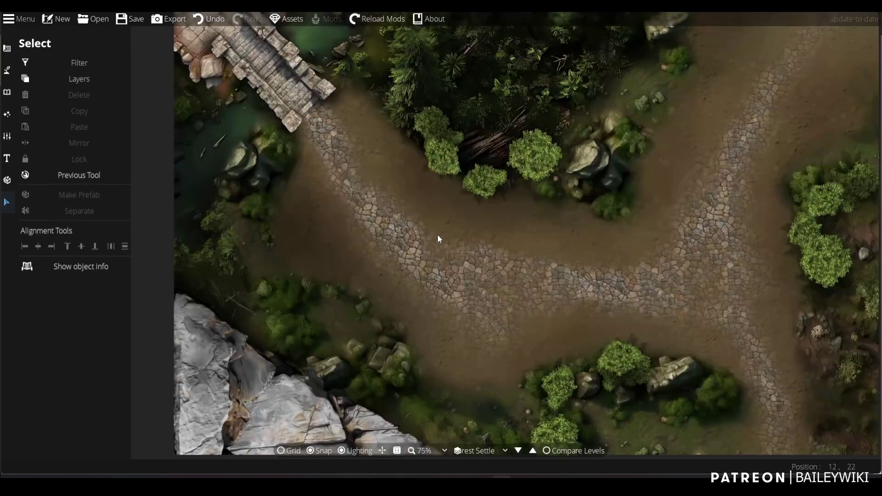
click(540, 170)
click(79, 436)
drag(609, 294, 498, 311)
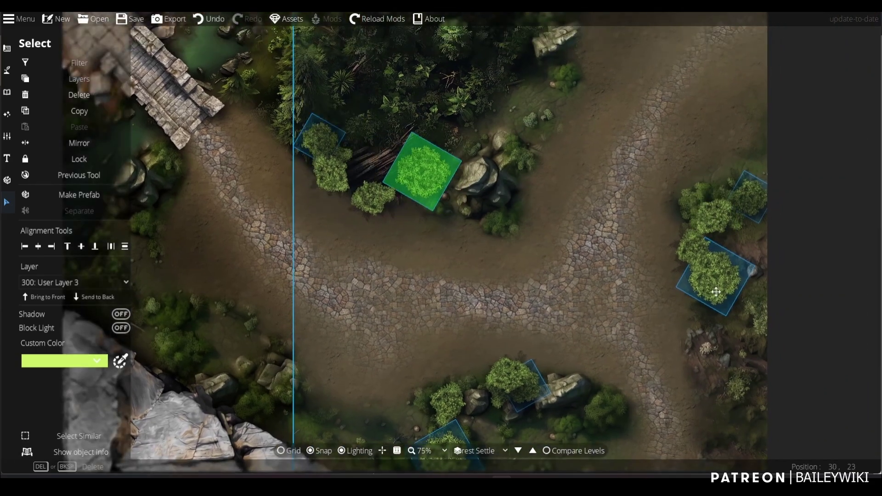
Tint the selected bushes a darker green custom colour, then clear the selection
click(68, 358)
click(94, 396)
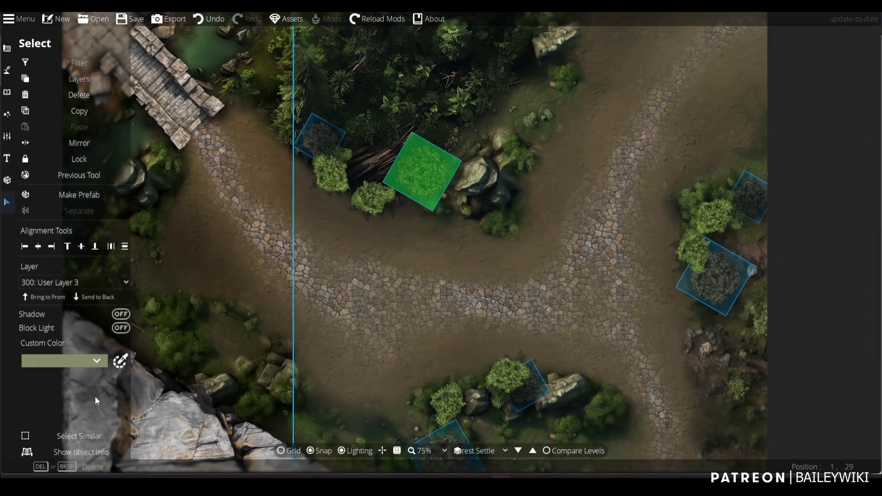
click(60, 361)
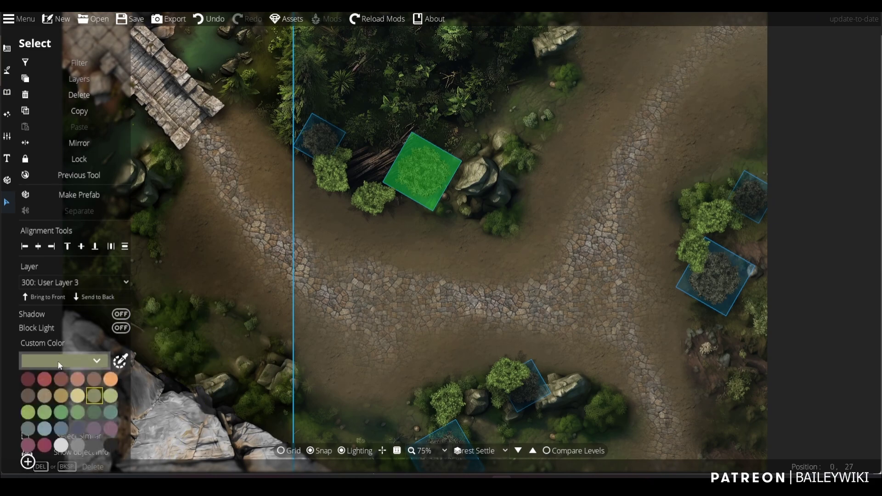
click(93, 412)
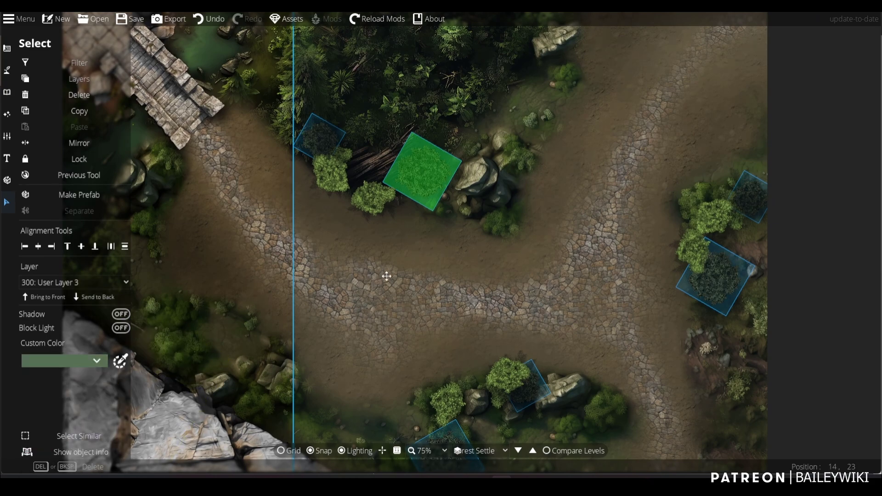
click(185, 256)
key(Up)
key(Left)
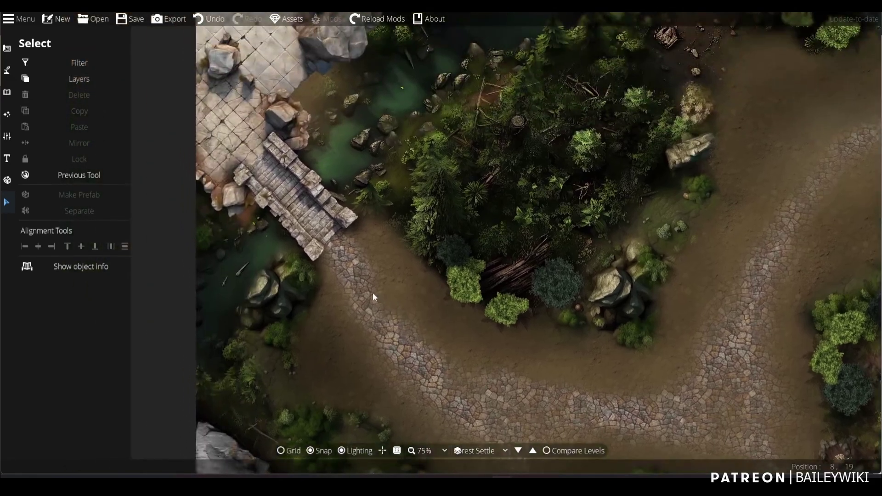
Step down and back up through the map levels with the bottom-bar level arrows
key(Down)
key(Right)
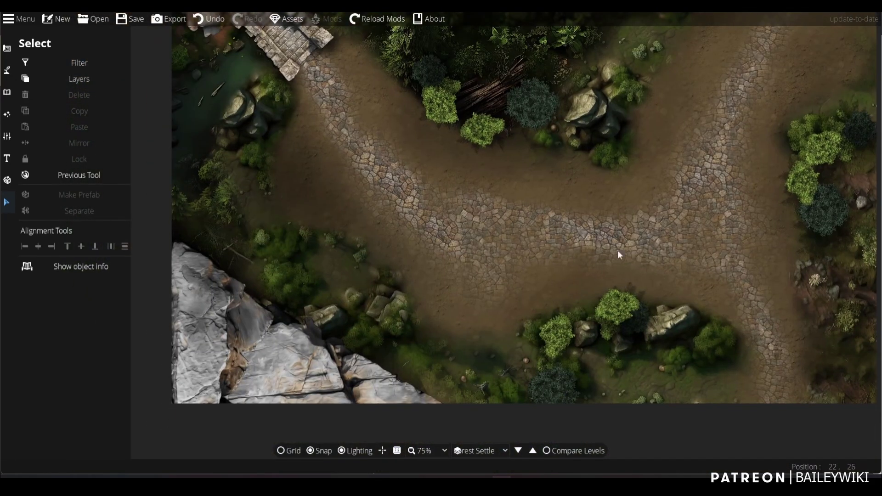
click(518, 451)
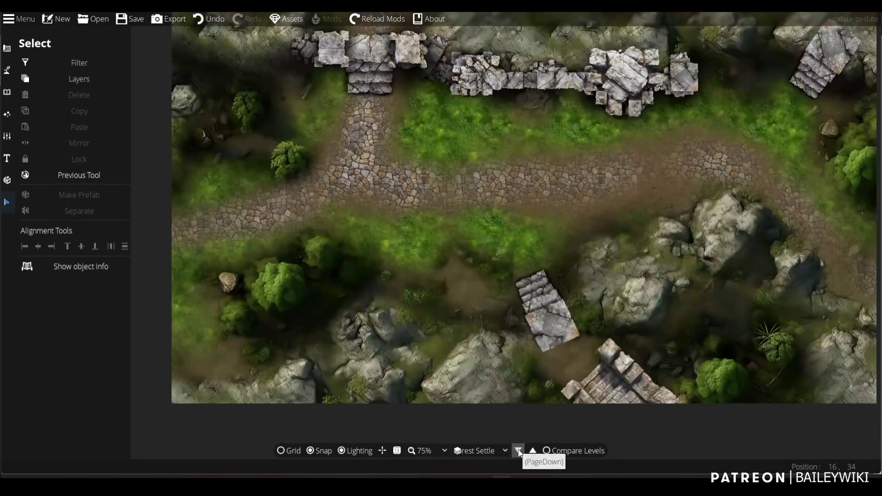
click(517, 450)
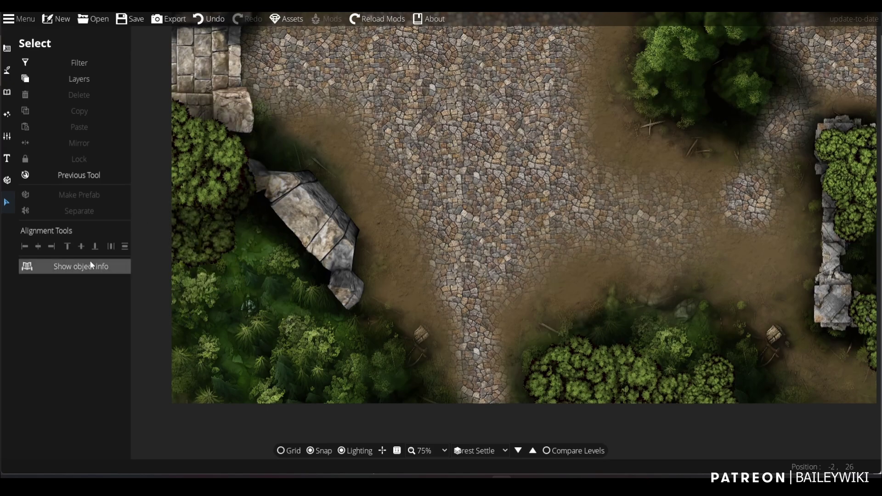
click(517, 450)
click(516, 451)
click(517, 451)
click(517, 451)
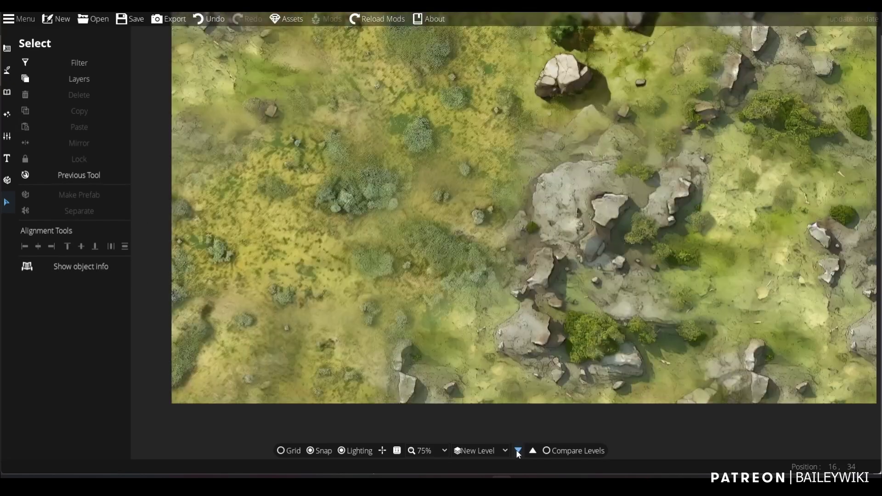
click(532, 451)
click(532, 451)
click(532, 450)
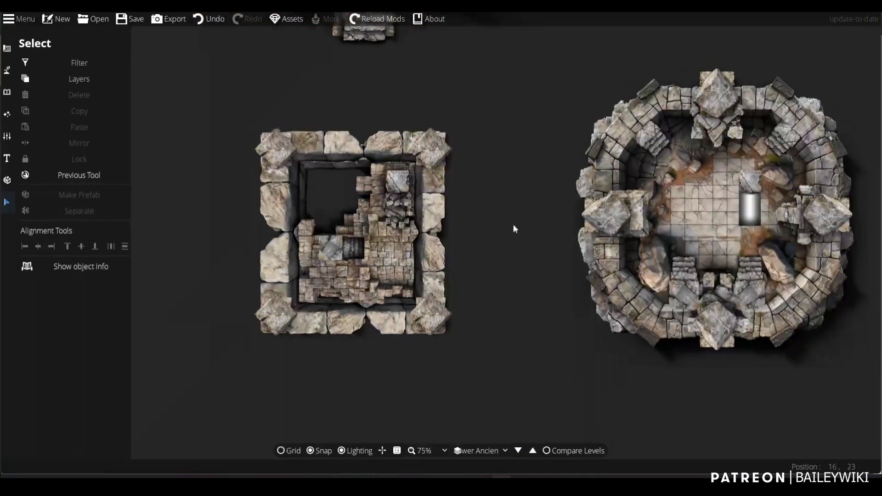
scroll(438, 241, down, 4)
scroll(415, 264, up, 4)
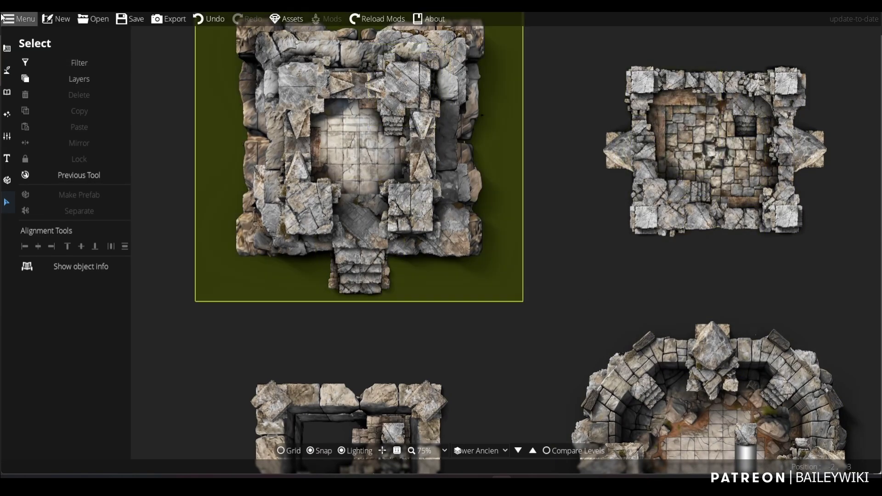
Choose Forest Settlement 2 from the level list and step down three levels
click(475, 451)
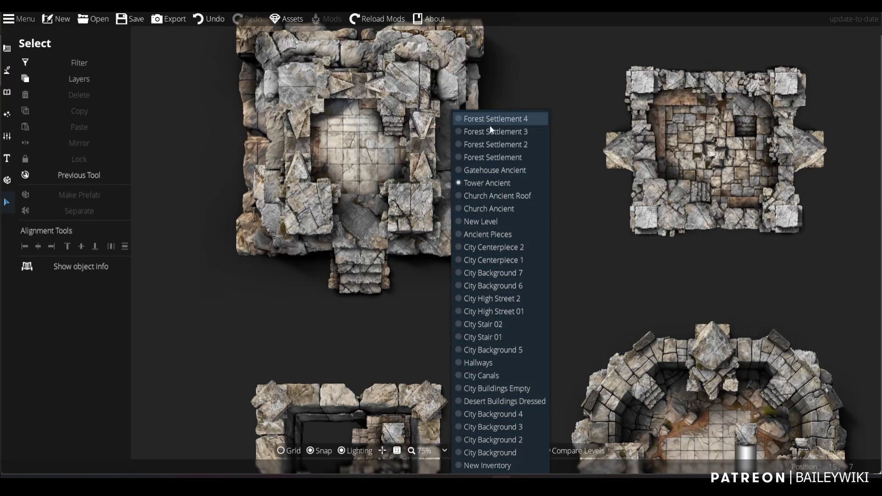
click(495, 145)
scroll(556, 202, down, 4)
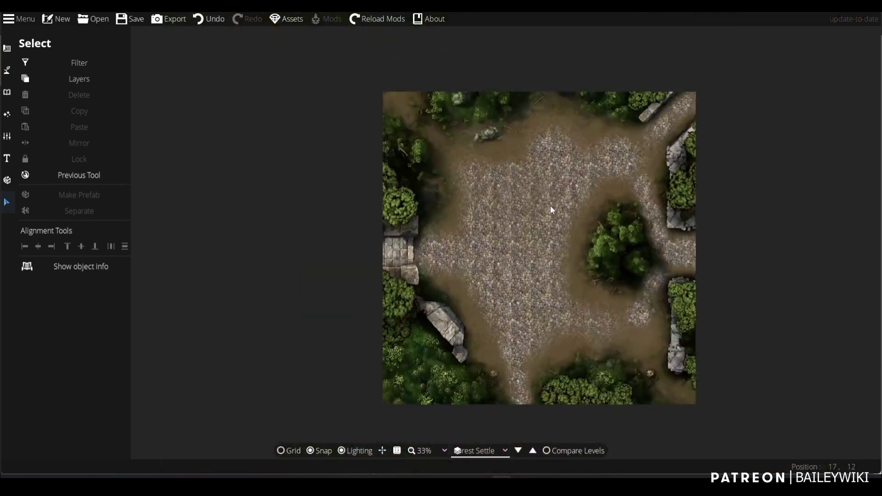
scroll(552, 210, up, 2)
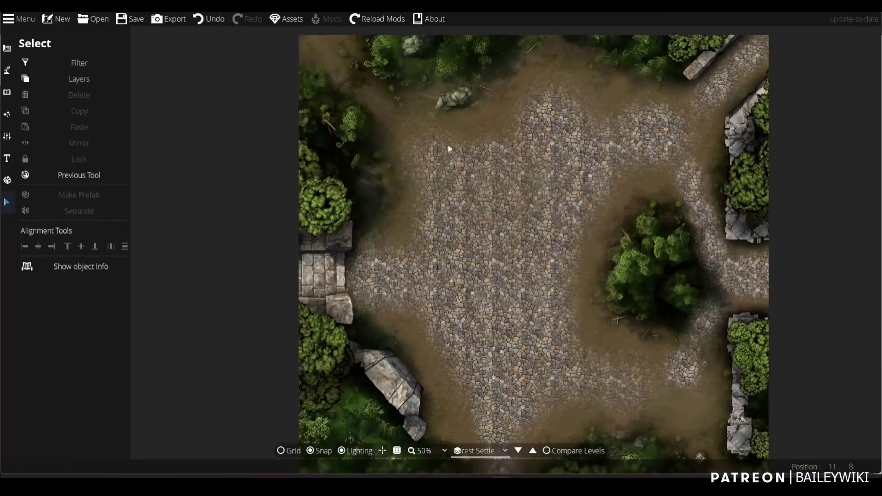
click(518, 451)
click(518, 451)
click(518, 451)
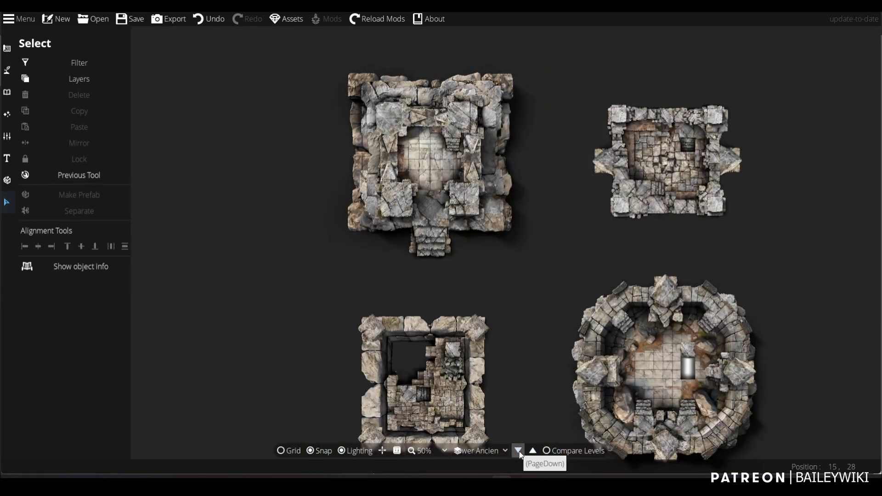
Pan across the tower rooms and centre the view on the upper rooms
scroll(515, 275, up, 1)
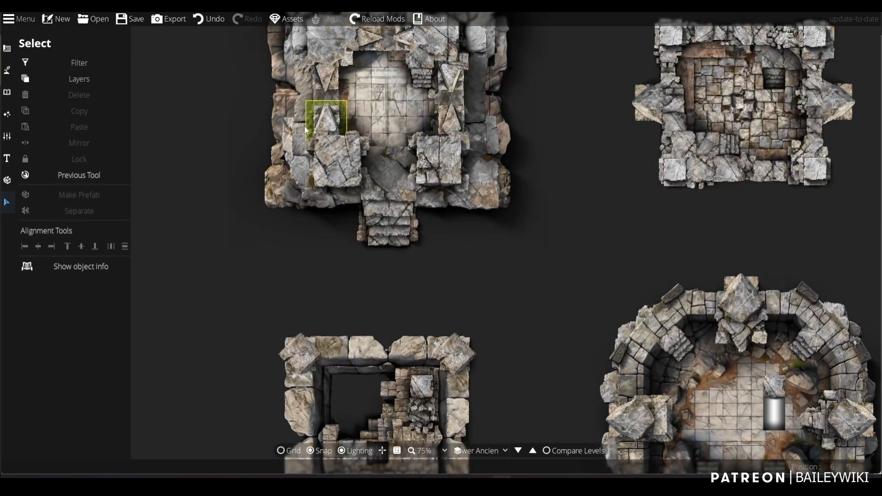
key(Right)
key(Down)
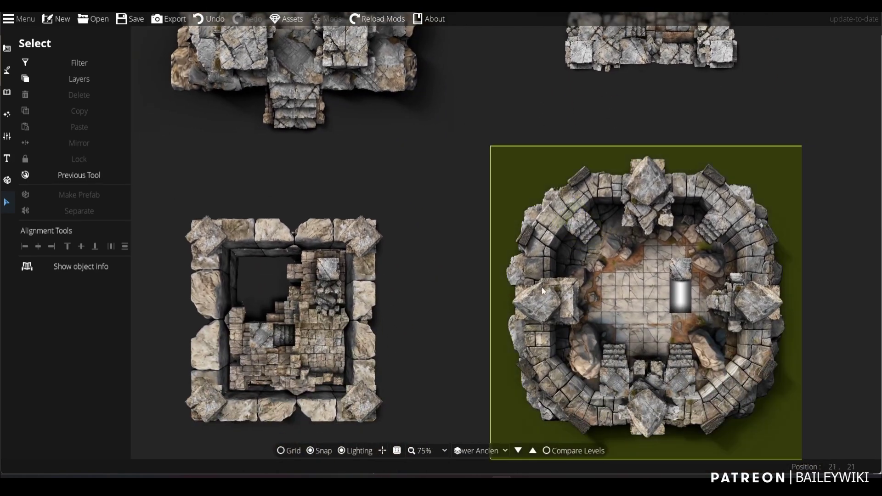
scroll(412, 196, up, 1)
scroll(405, 141, down, 1)
key(Up)
Step down past the red-carpet level to the Desert Buildings level
click(518, 451)
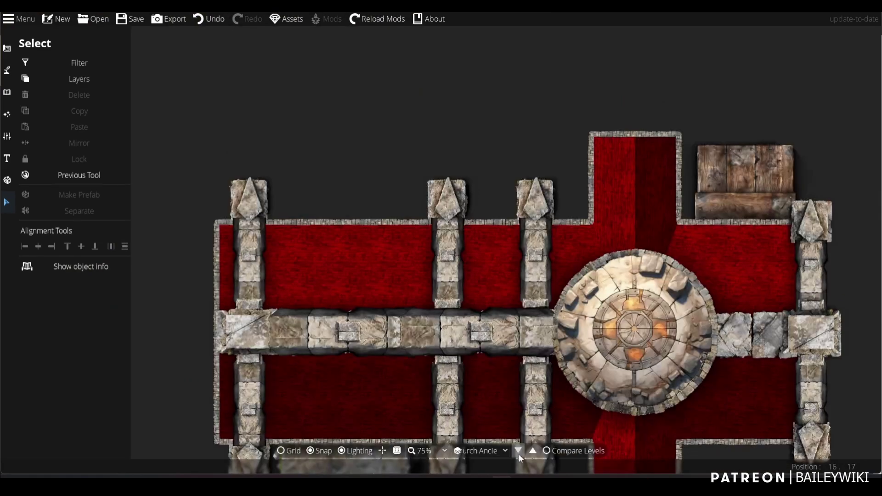
click(518, 451)
scroll(588, 243, up, 1)
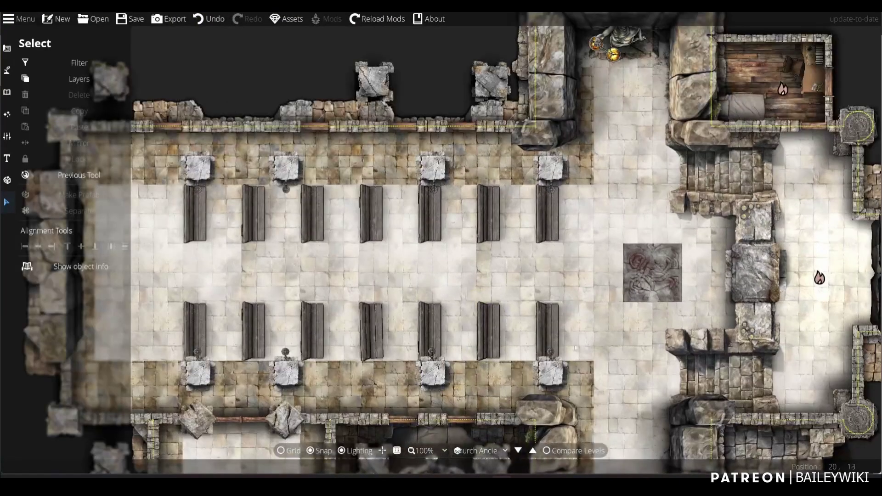
click(533, 450)
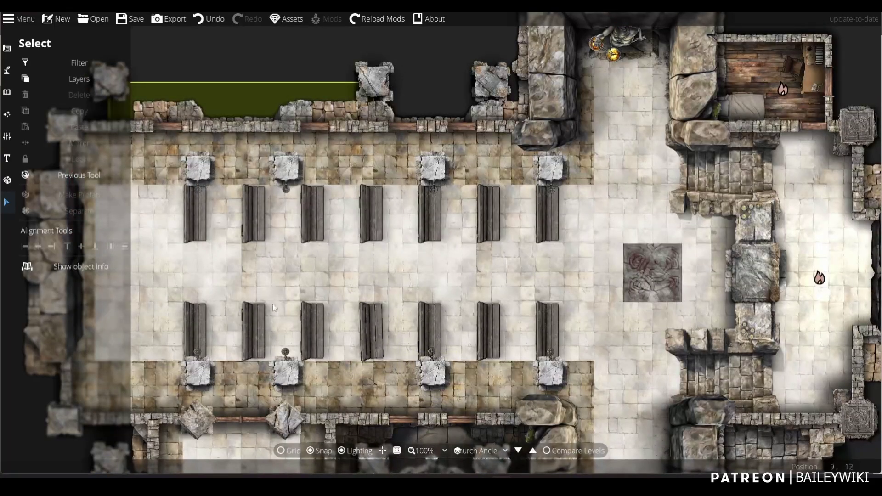
click(517, 451)
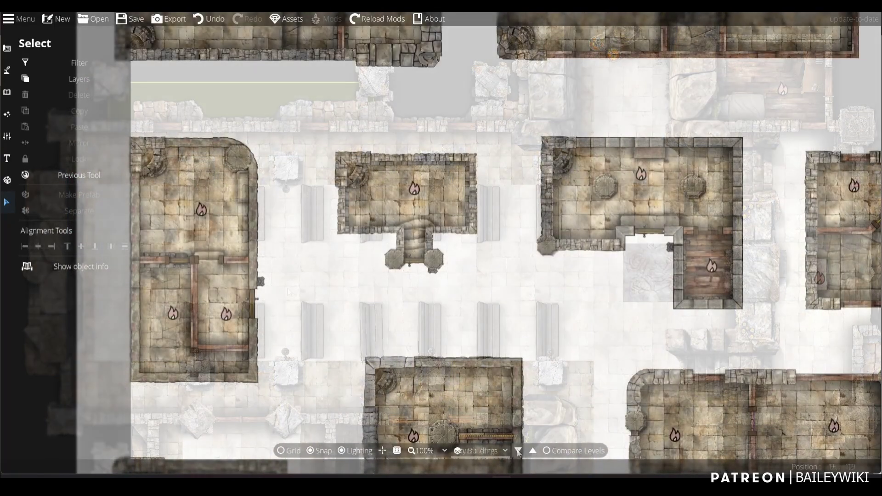
scroll(479, 234, down, 2)
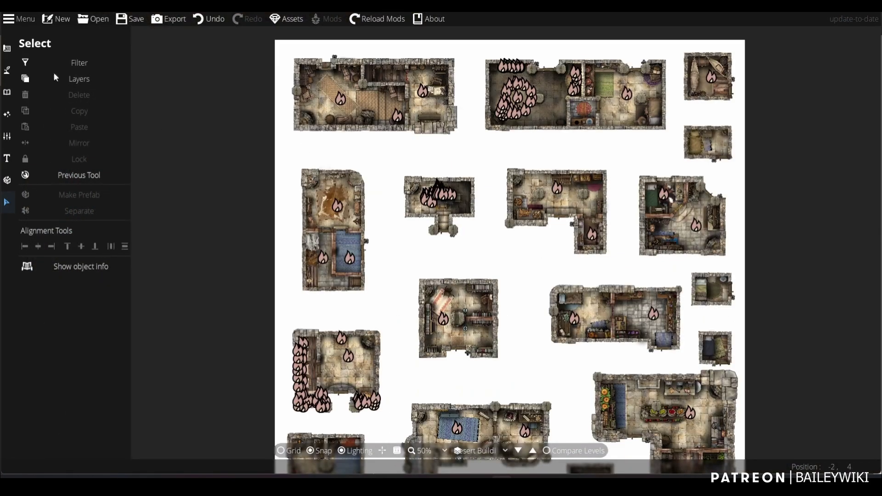
Survey the desert buildings map, then return to the Select tool
click(7, 48)
scroll(397, 226, up, 4)
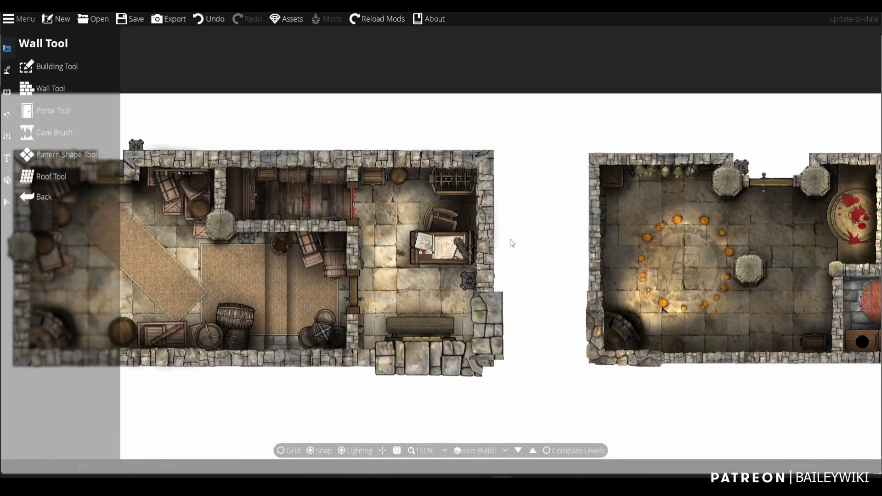
drag(509, 241, 509, 87)
scroll(398, 294, down, 1)
drag(397, 293, 256, 247)
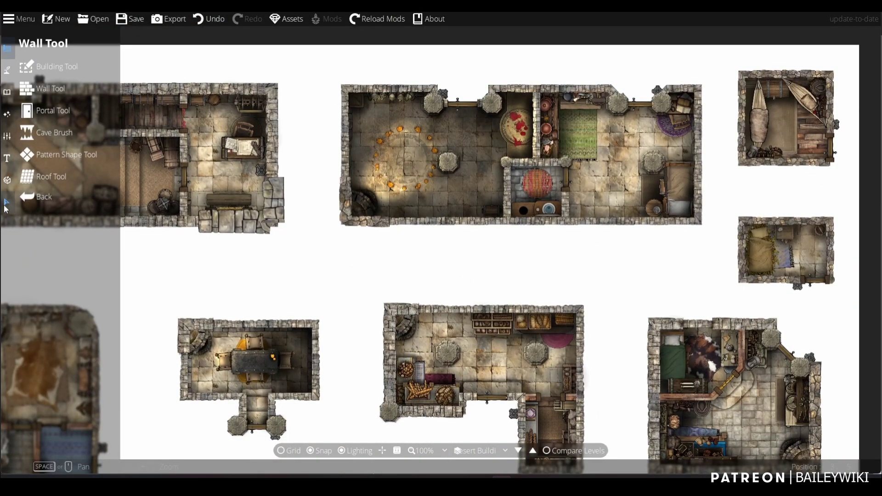
click(7, 202)
scroll(441, 249, up, 1)
Set the selection filter to Walls and select all similar walls of the top building
click(461, 211)
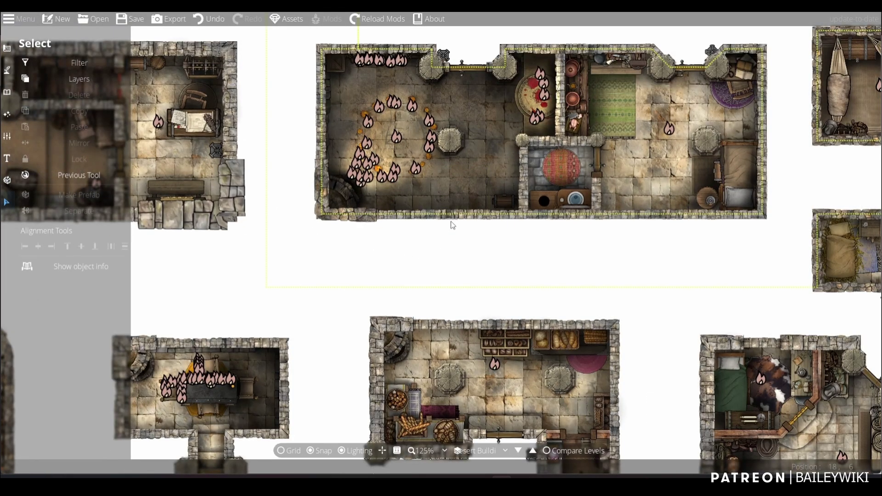
click(44, 64)
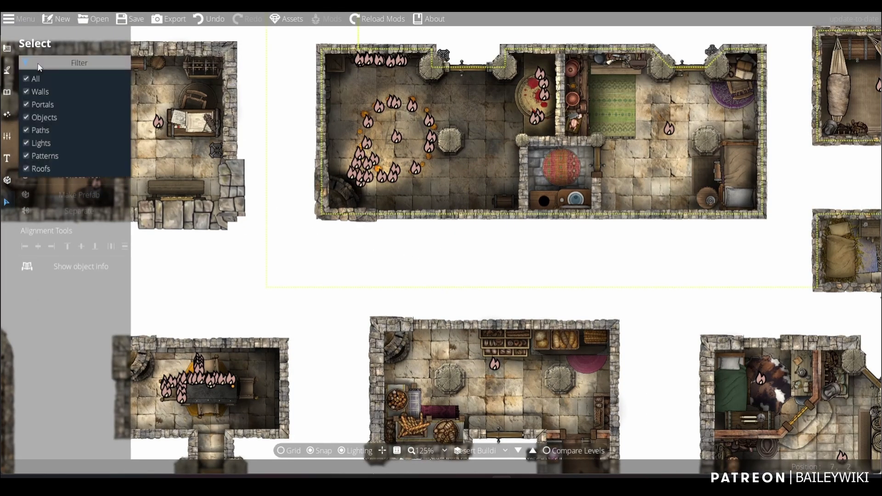
click(41, 92)
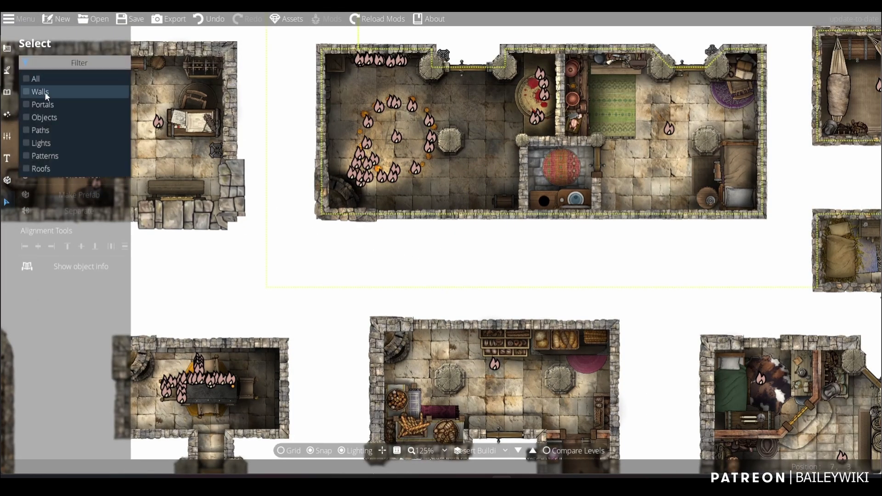
click(461, 214)
click(473, 216)
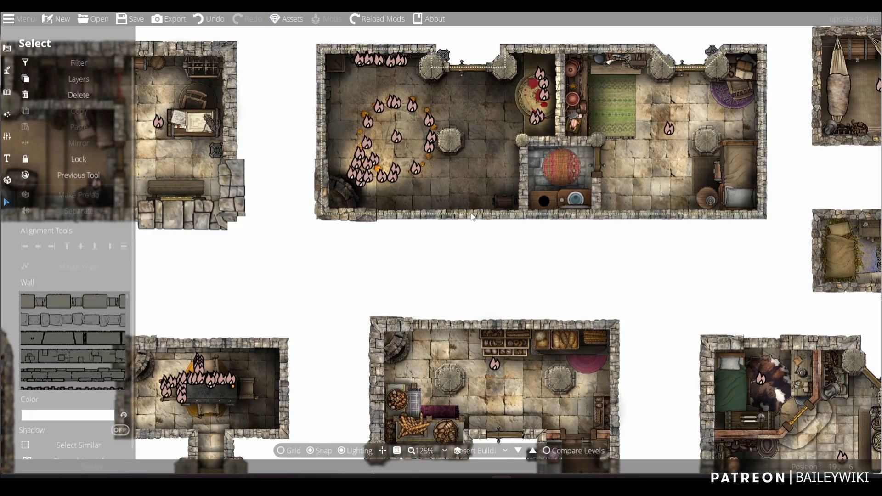
click(71, 442)
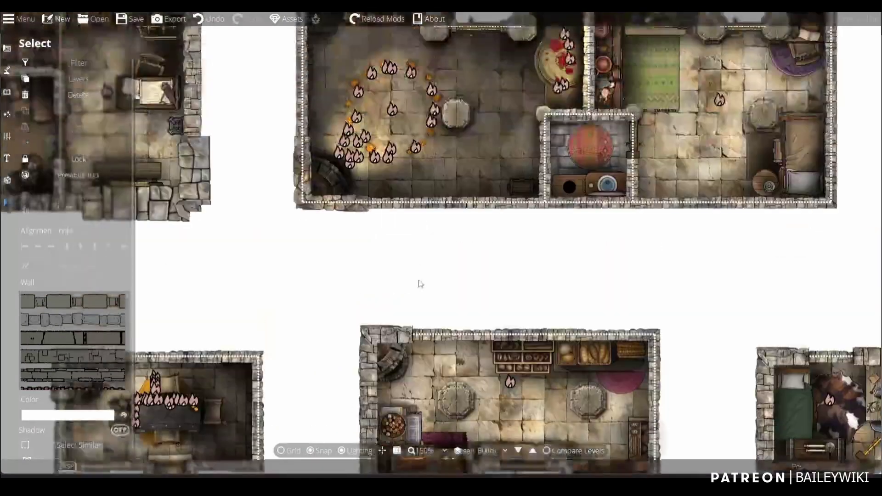
Apply the Bw Wall Cobble 01a style, extend it to all matching walls map-wide, then deselect
scroll(133, 318, down, 1)
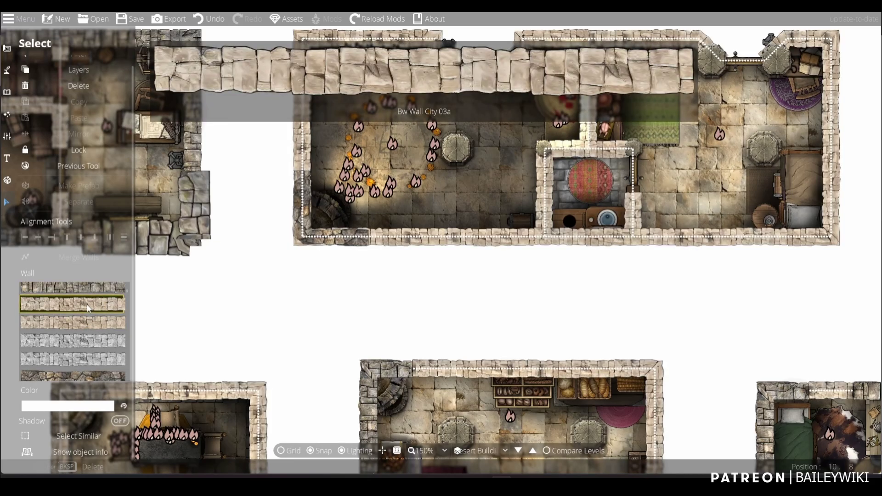
click(89, 328)
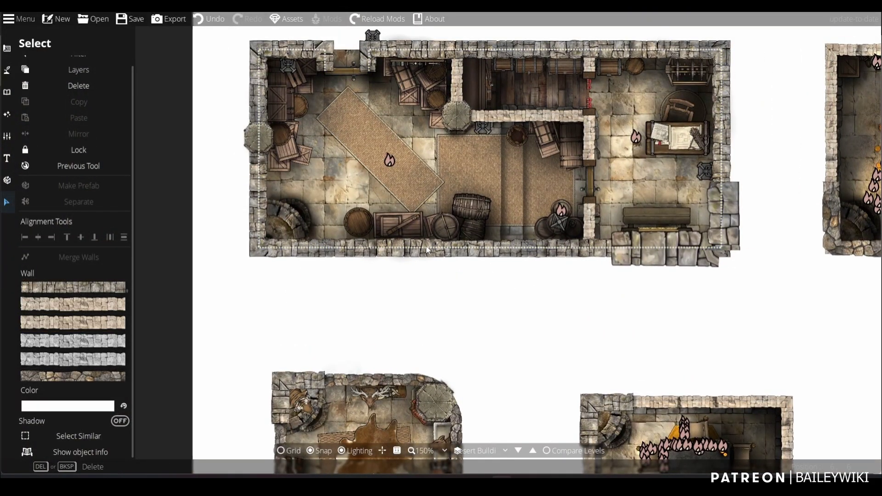
click(78, 436)
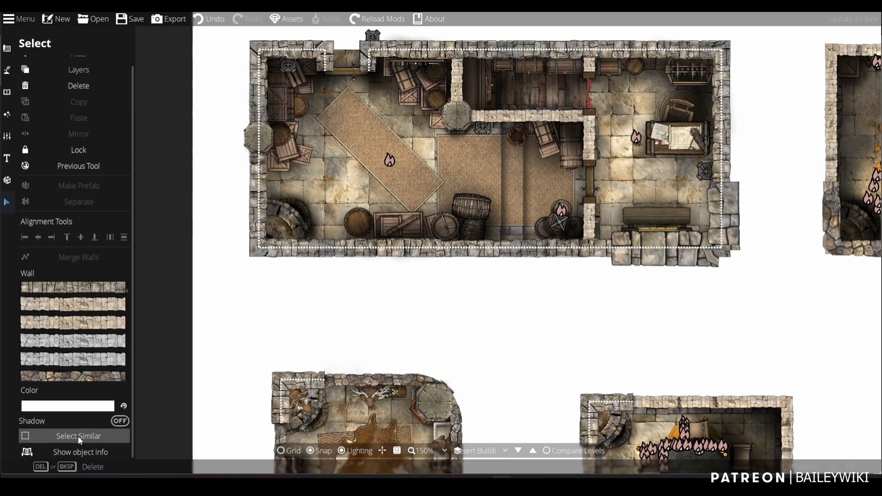
scroll(89, 344, down, 1)
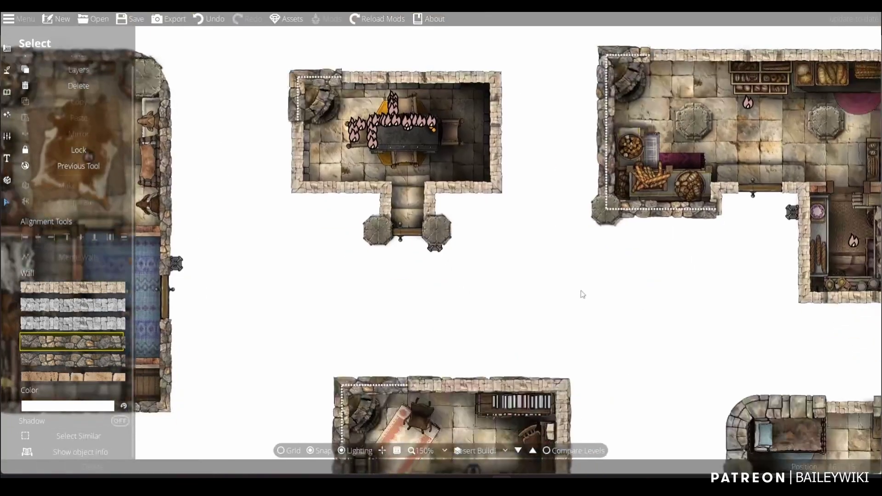
key(s)
key(d)
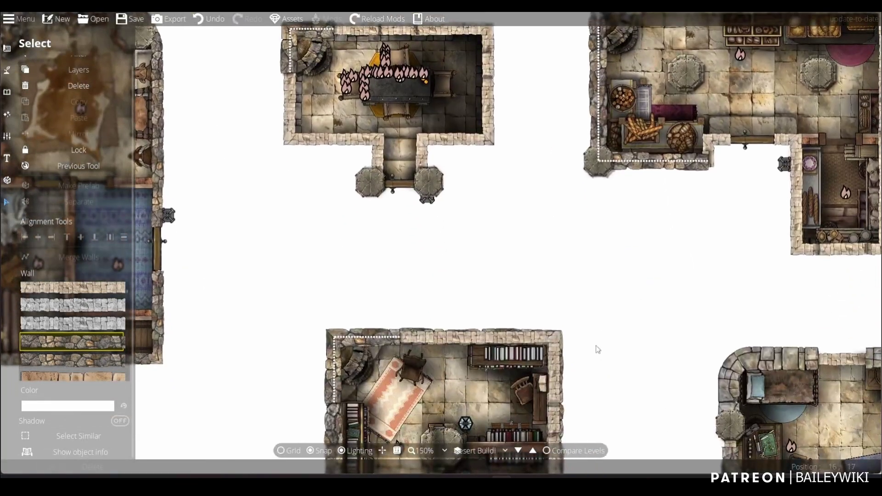
click(554, 251)
Filter selection to Paths and select every path matching the one along the library wall
click(101, 61)
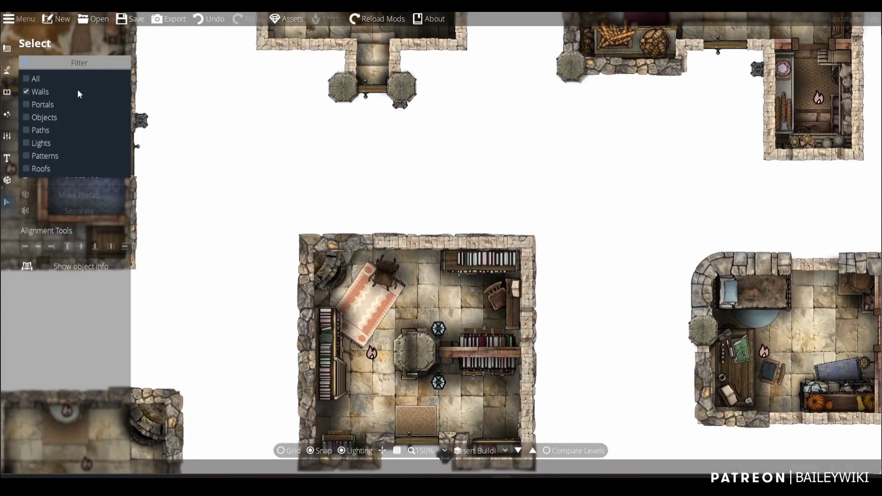
click(68, 130)
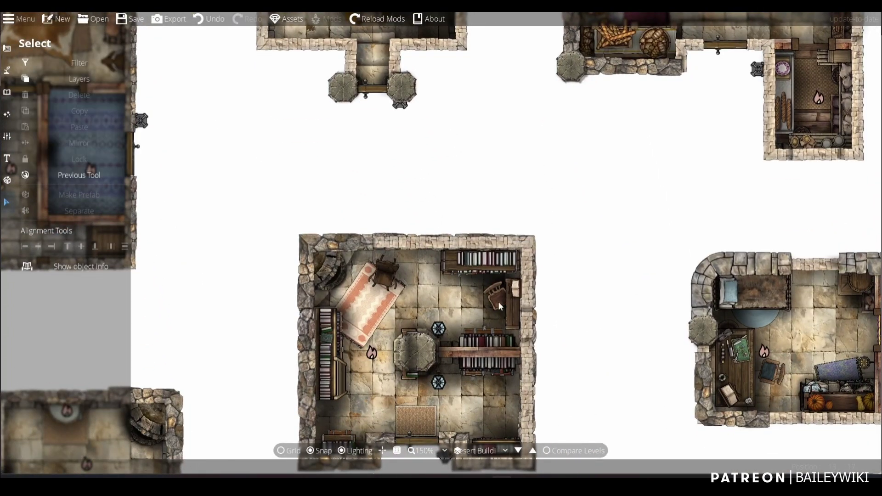
click(530, 294)
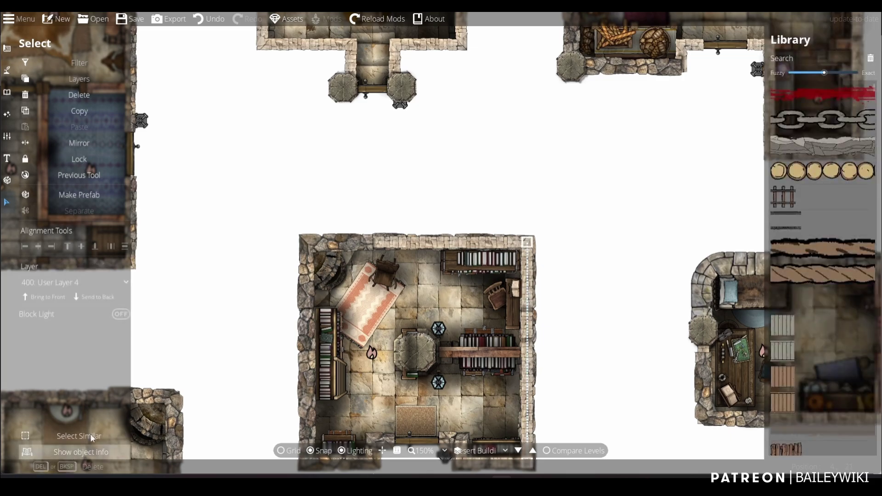
click(79, 435)
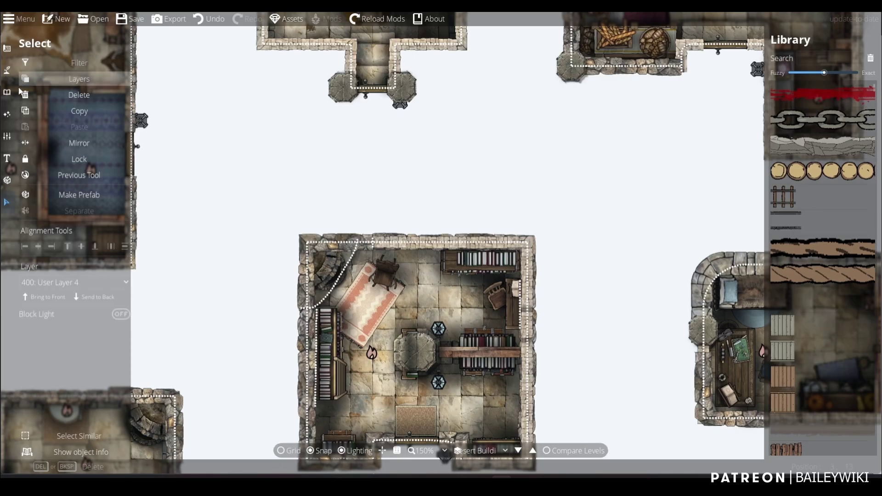
Zoom in and out and pan across the city to survey several buildings
scroll(825, 303, down, 5)
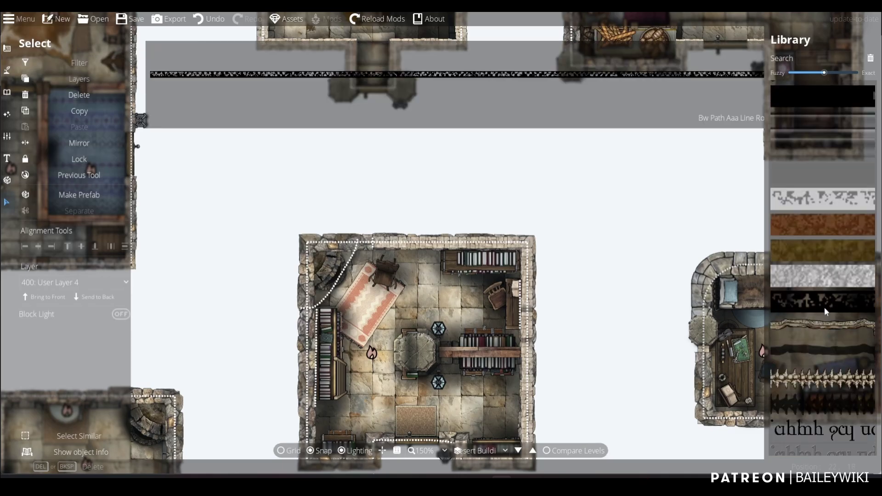
scroll(843, 279, down, 10)
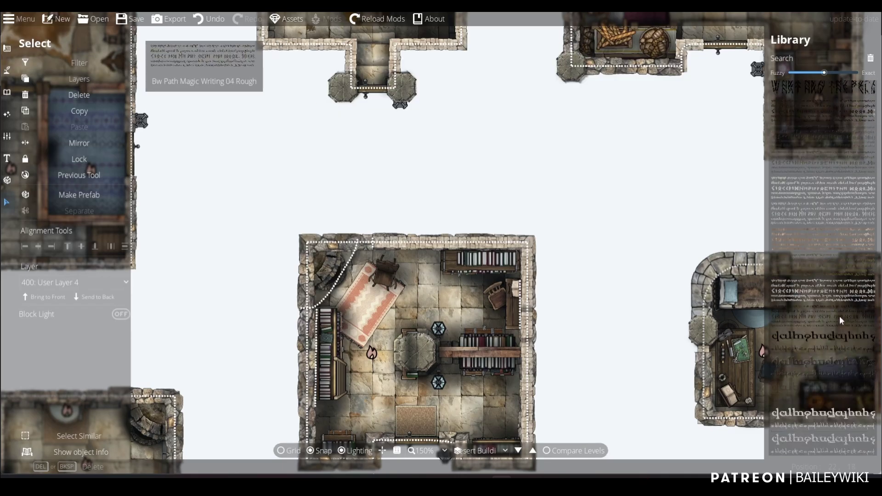
scroll(850, 202, down, 10)
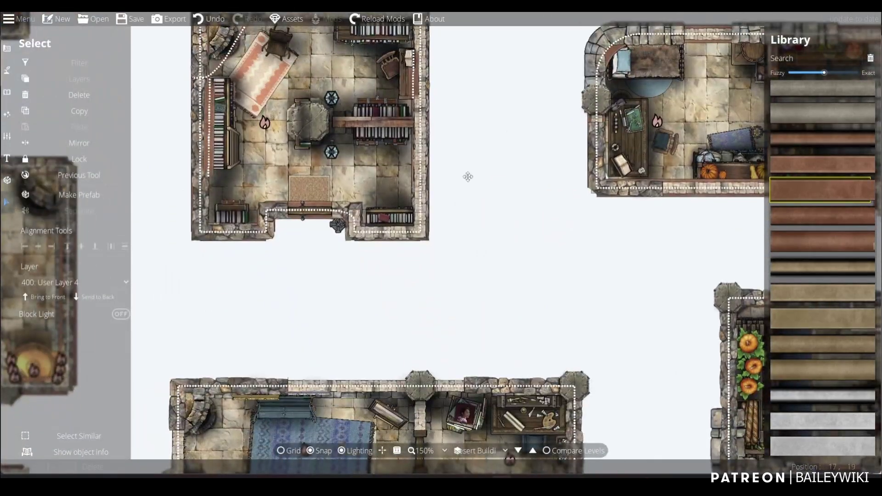
scroll(466, 175, up, 5)
scroll(564, 234, down, 5)
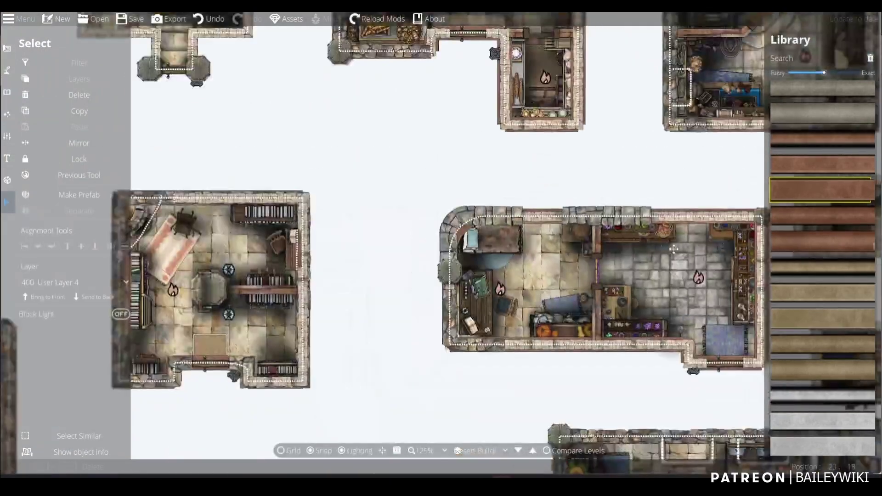
scroll(367, 206, up, 4)
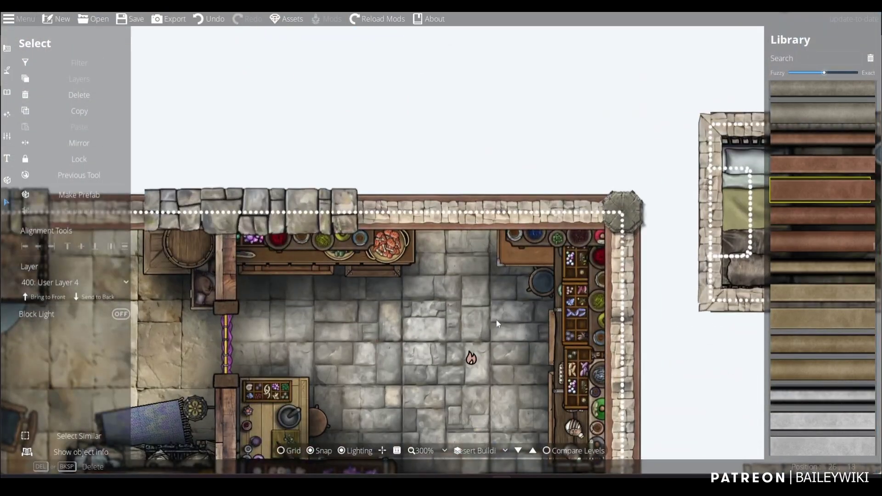
scroll(497, 324, down, 5)
scroll(275, 198, up, 3)
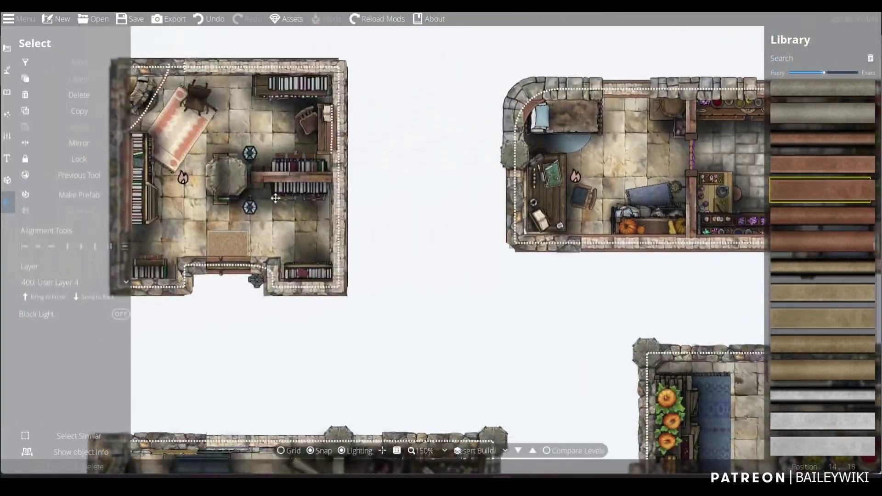
scroll(275, 198, down, 3)
scroll(456, 326, up, 3)
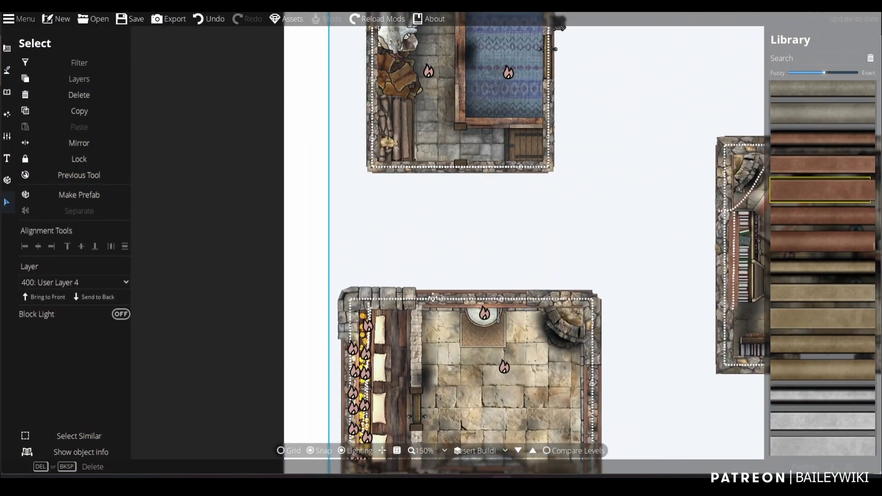
scroll(445, 301, up, 3)
scroll(457, 291, down, 4)
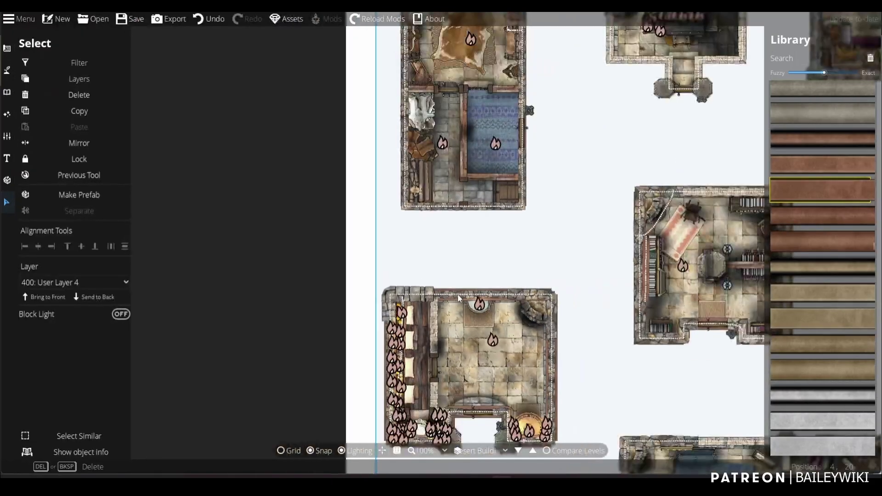
key(Up)
key(Right)
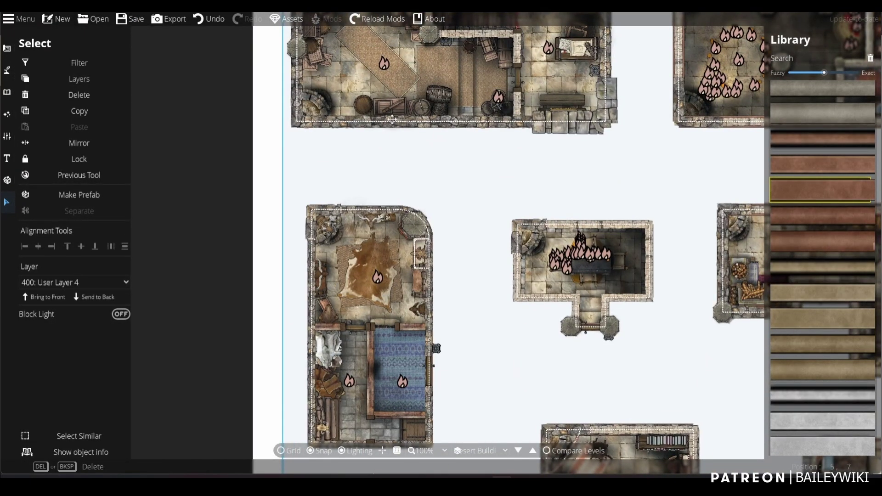
Enable Show object info and pick the barrel stack, revealing TC_Old Barrel Stack 03_1x1.webp from TC Prefab Assets V1.22
click(78, 452)
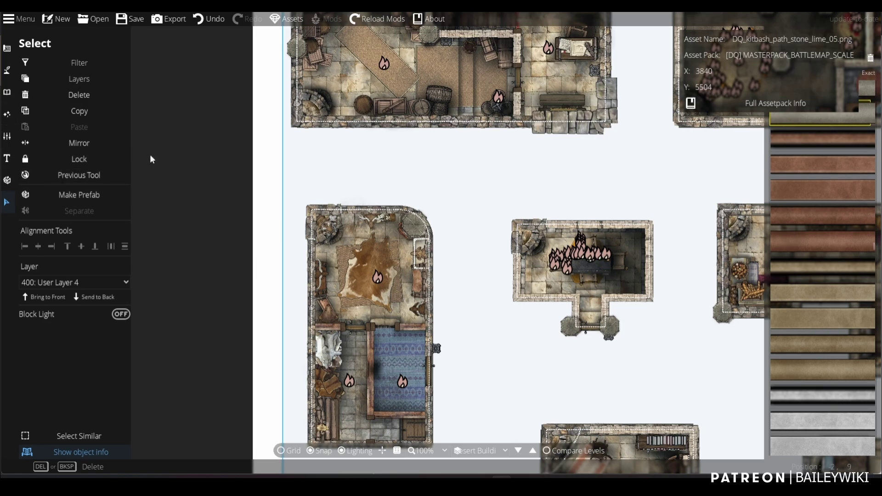
key(Escape)
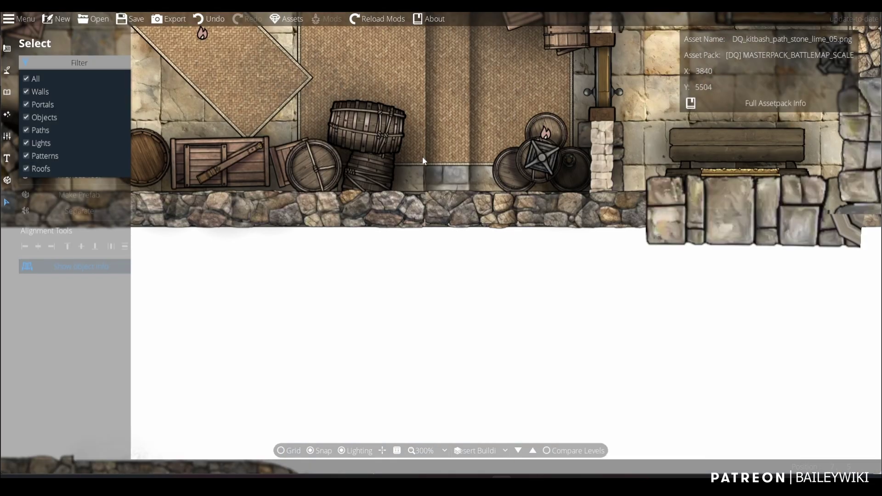
click(357, 115)
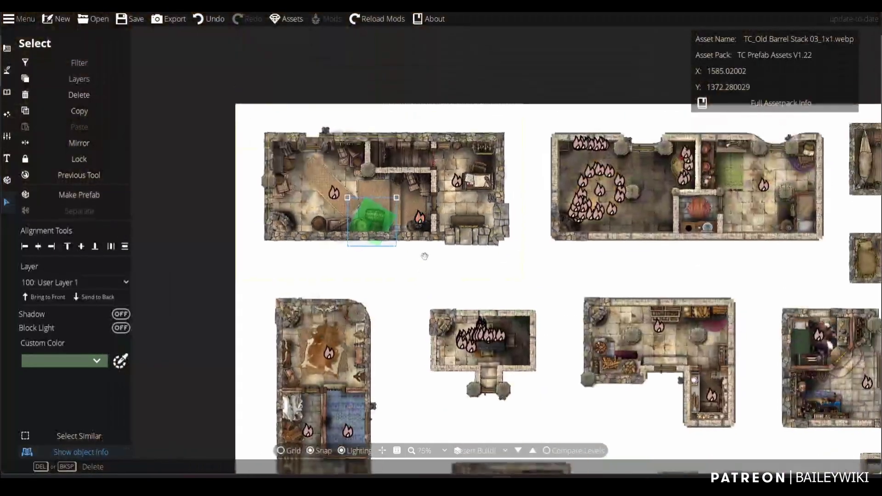
scroll(367, 222, up, 5)
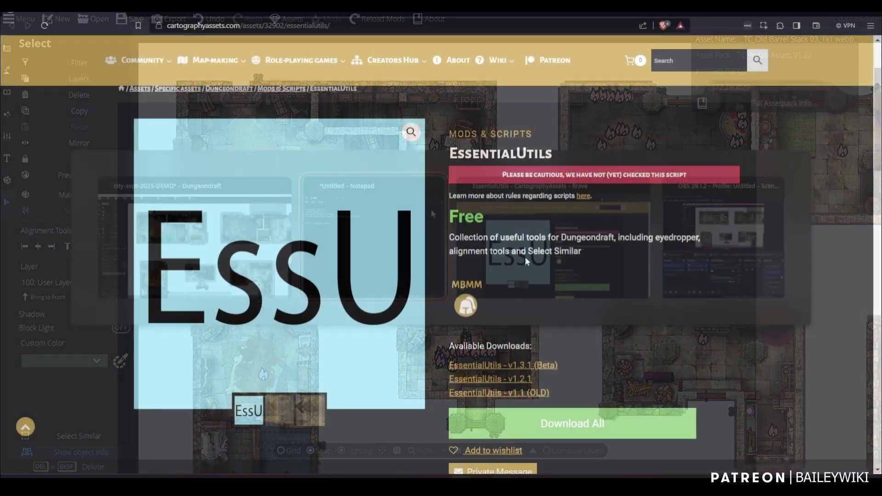
Scroll the EssentialUtils page to its description and three download versions
scroll(526, 263, up, 4)
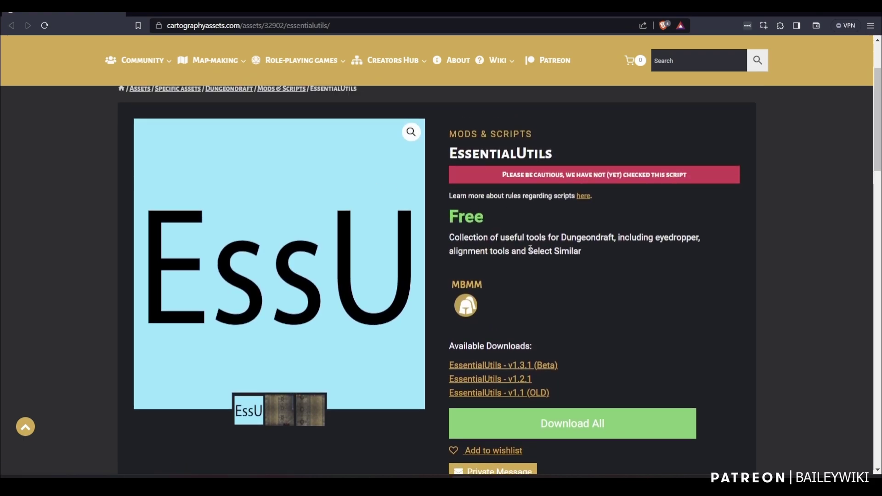
scroll(583, 269, down, 6)
scroll(597, 307, up, 7)
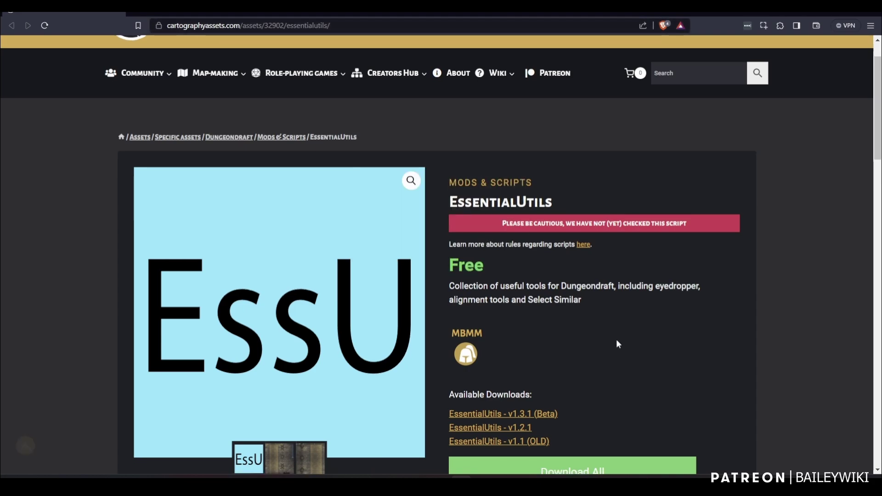
scroll(615, 339, down, 2)
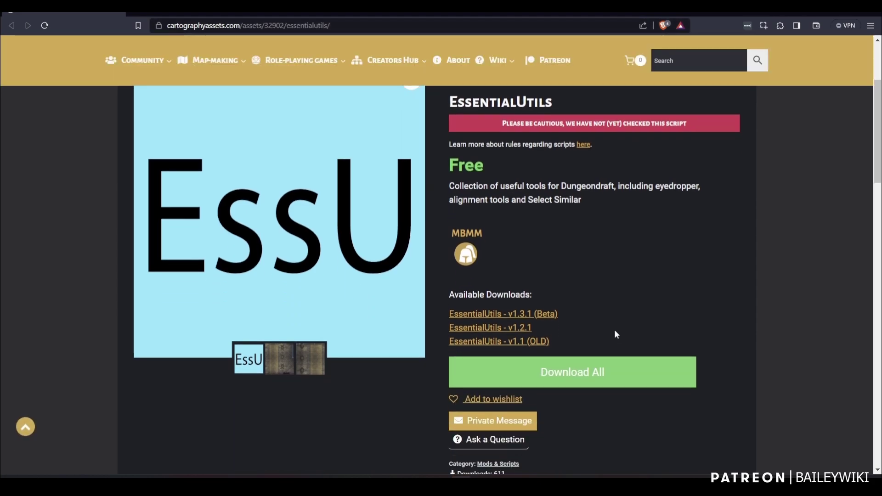
click(568, 376)
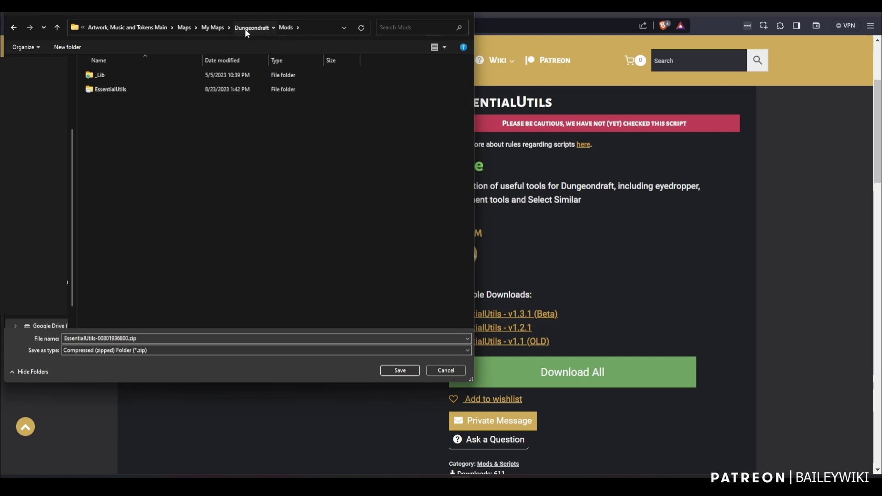
click(245, 29)
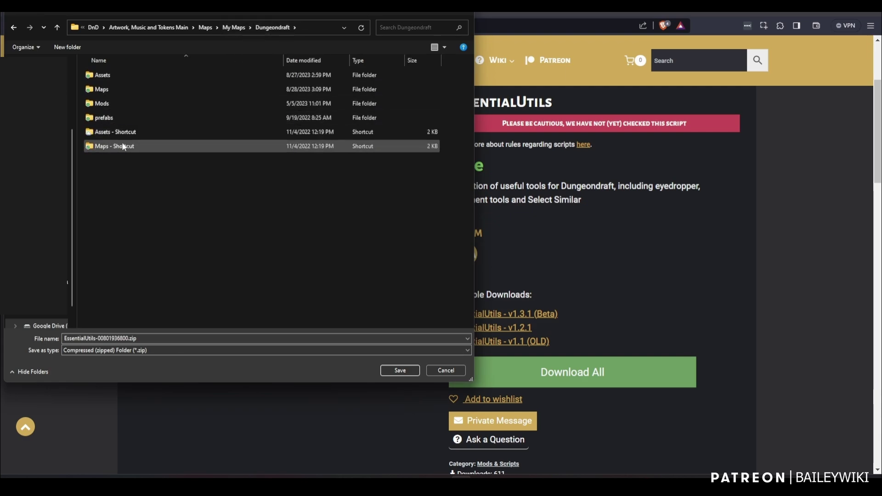
double_click(112, 102)
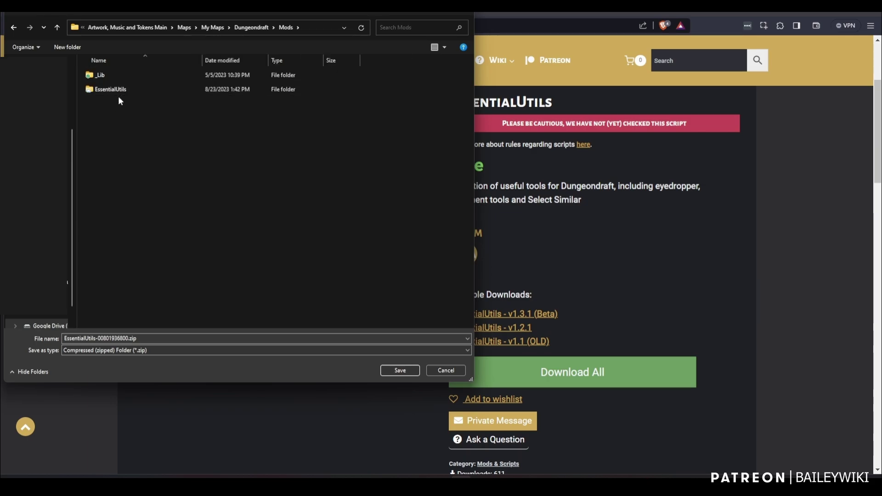
double_click(112, 95)
click(196, 27)
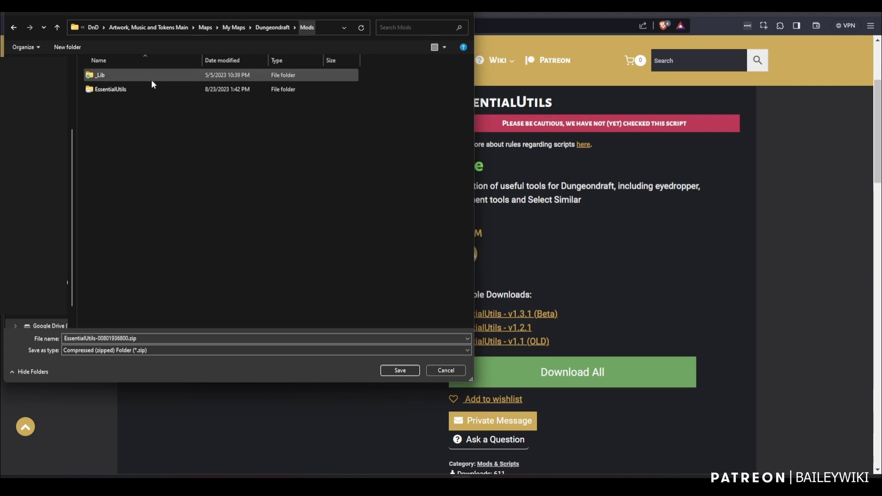
double_click(115, 93)
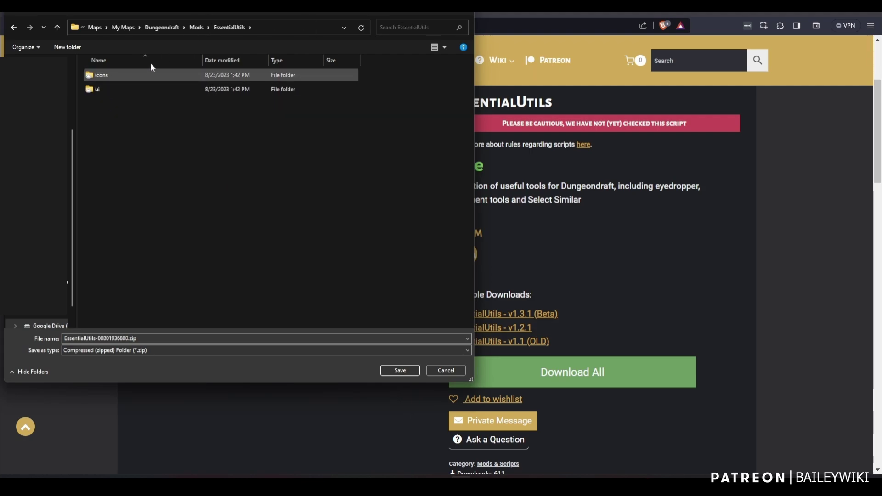
click(195, 28)
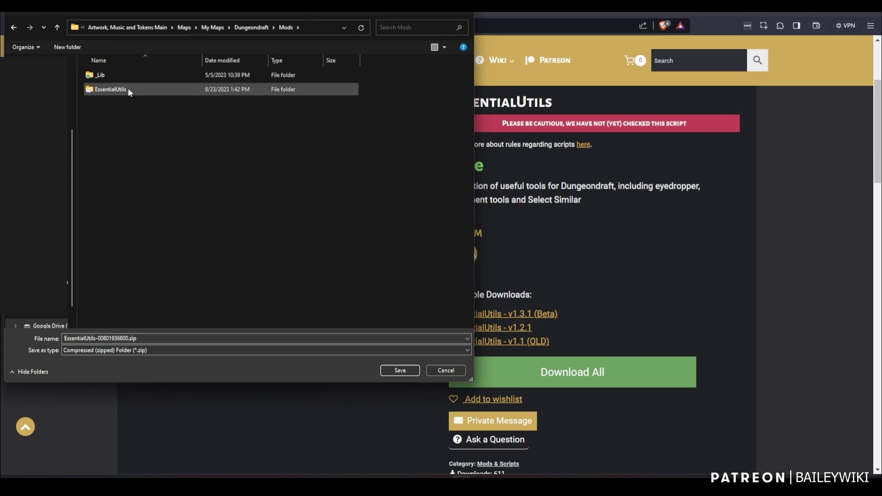
click(249, 27)
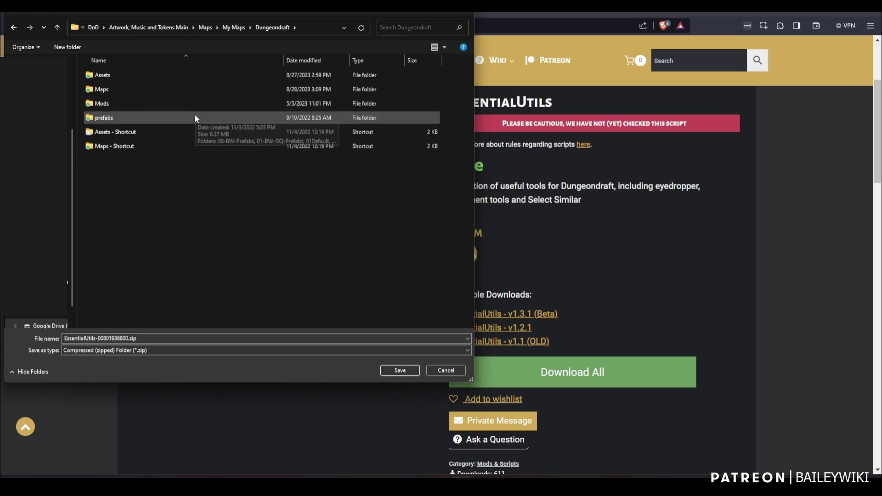
double_click(147, 106)
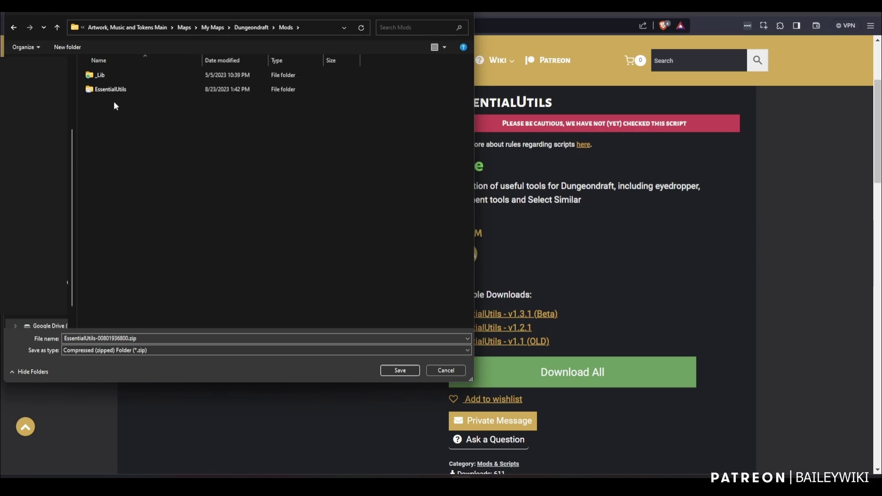
double_click(115, 74)
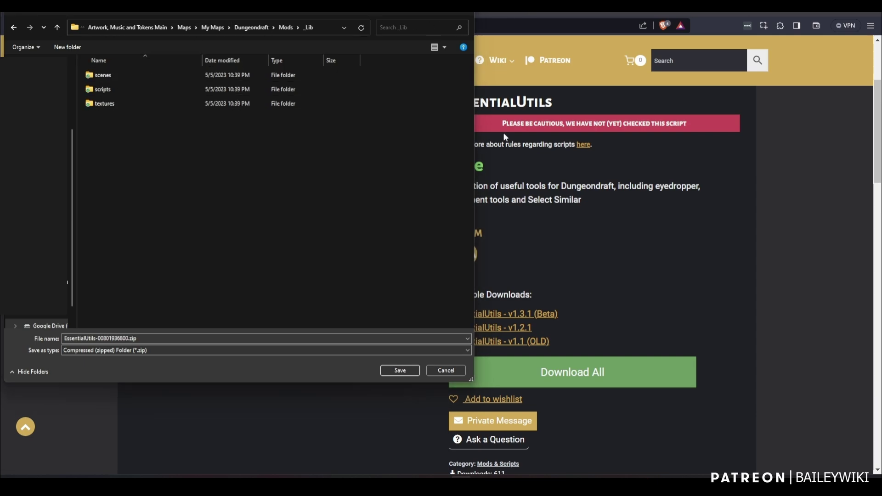
click(443, 369)
Scroll through the EssentialUtils mod description
scroll(583, 291, down, 6)
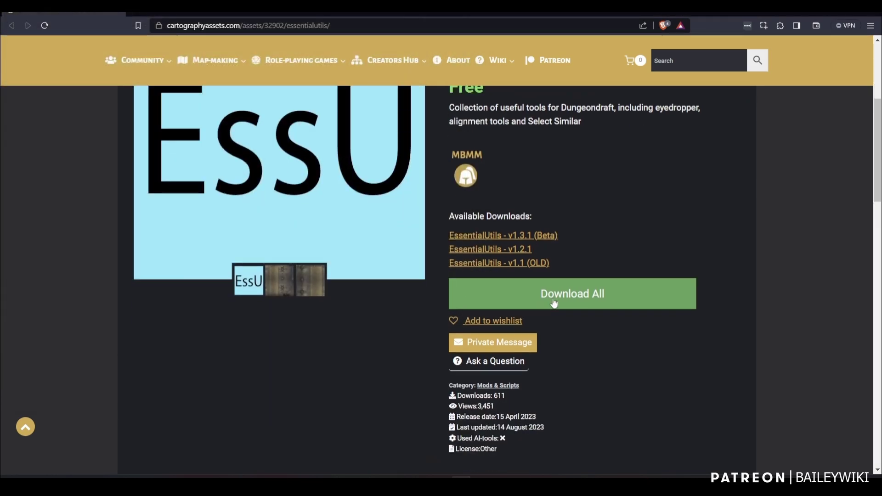
scroll(584, 286, down, 6)
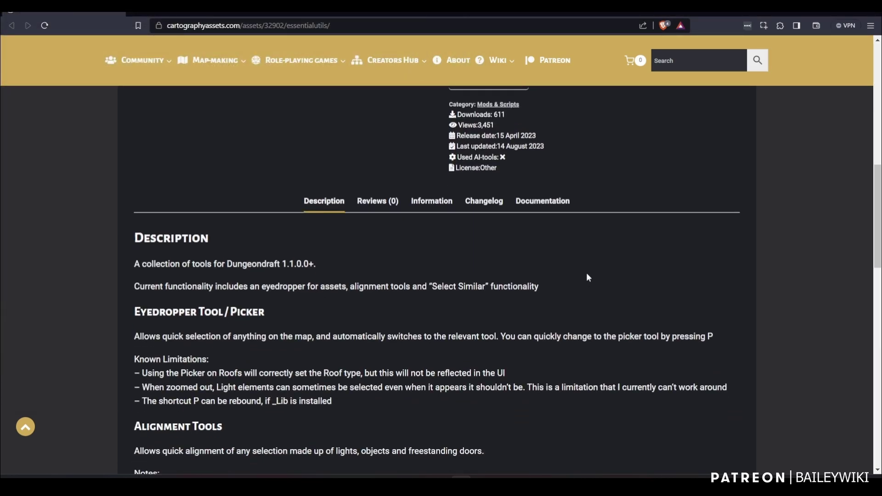
scroll(583, 282, down, 12)
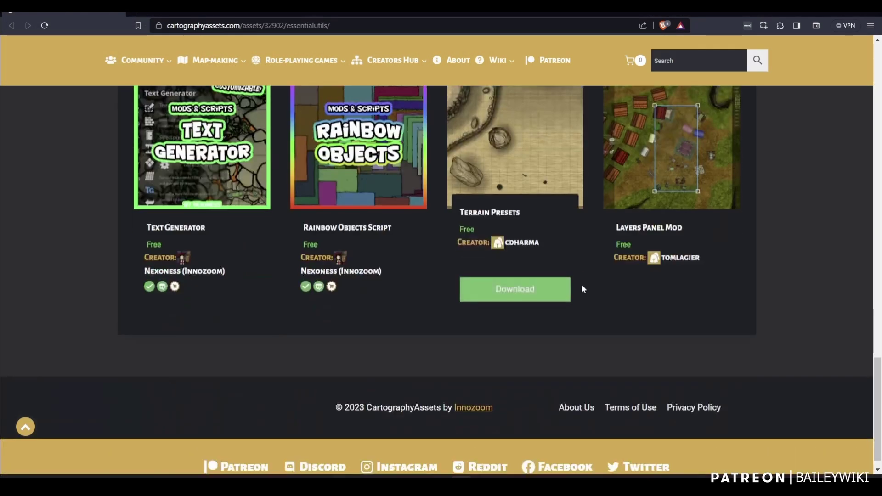
scroll(581, 283, up, 16)
scroll(611, 260, up, 7)
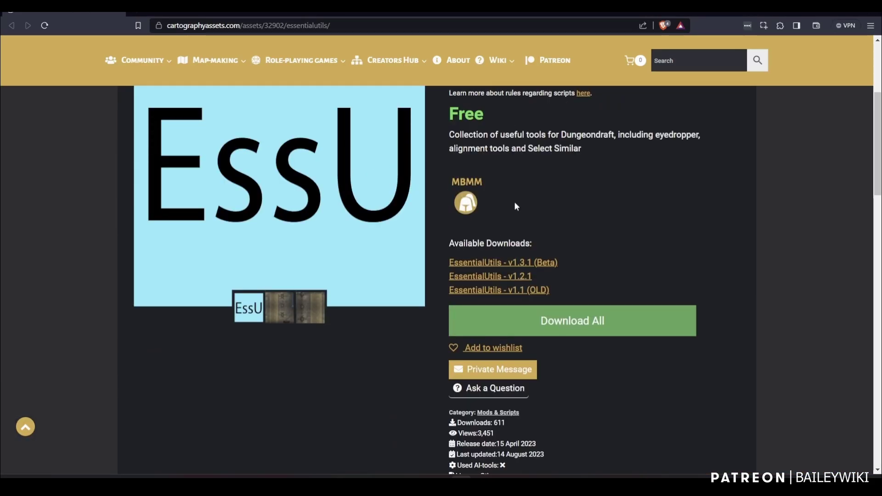
scroll(516, 205, up, 5)
scroll(515, 247, down, 2)
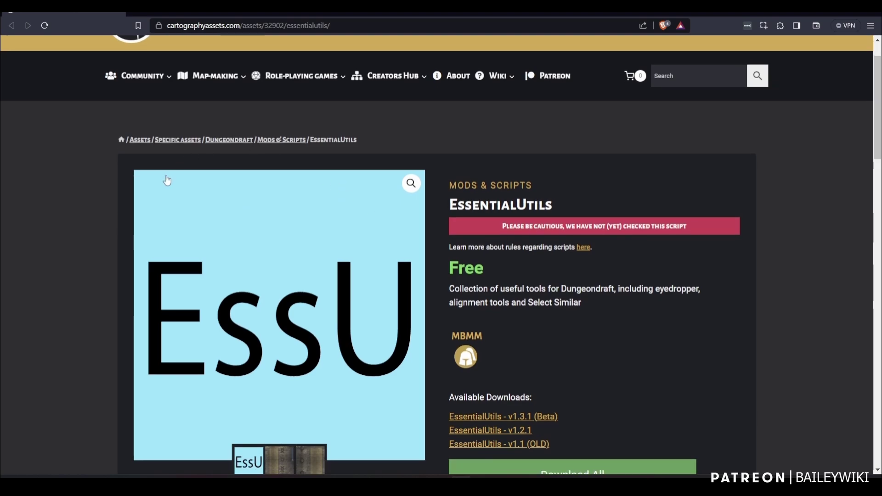
Open the Dungeondraft Mods & Scripts category and scroll down to the _Lib card
click(289, 146)
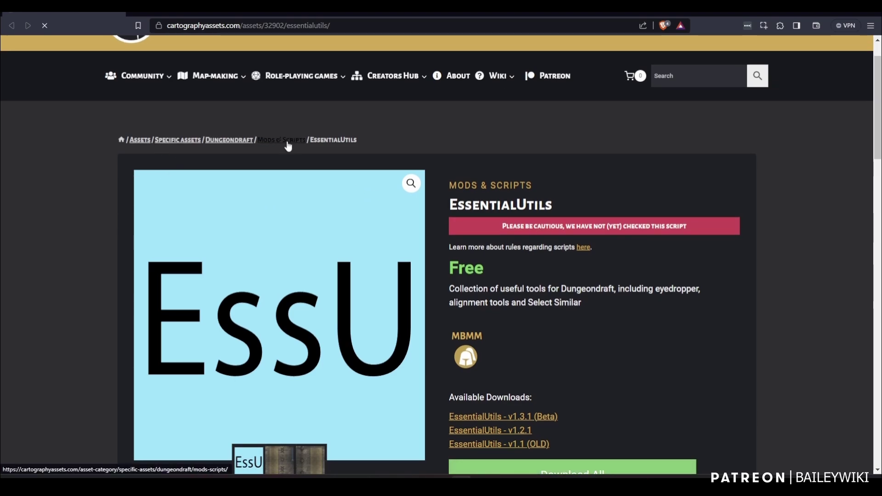
scroll(646, 192, down, 5)
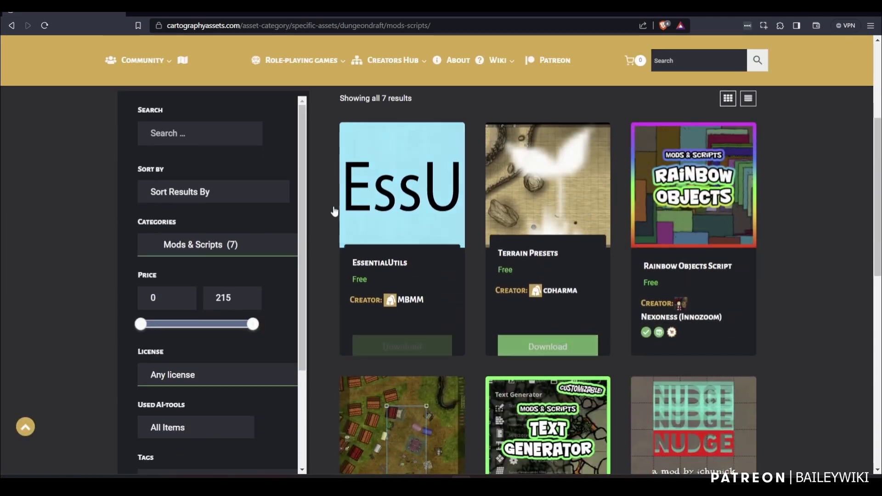
scroll(586, 310, down, 3)
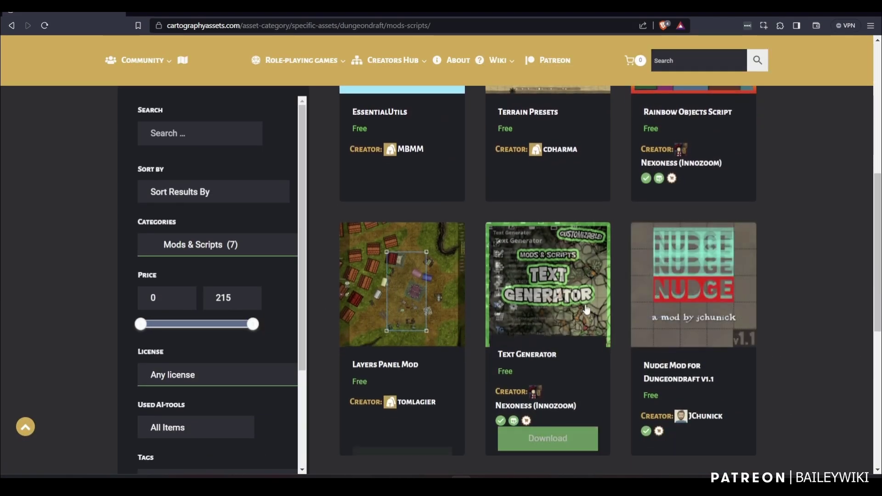
scroll(590, 300, down, 4)
scroll(614, 321, down, 1)
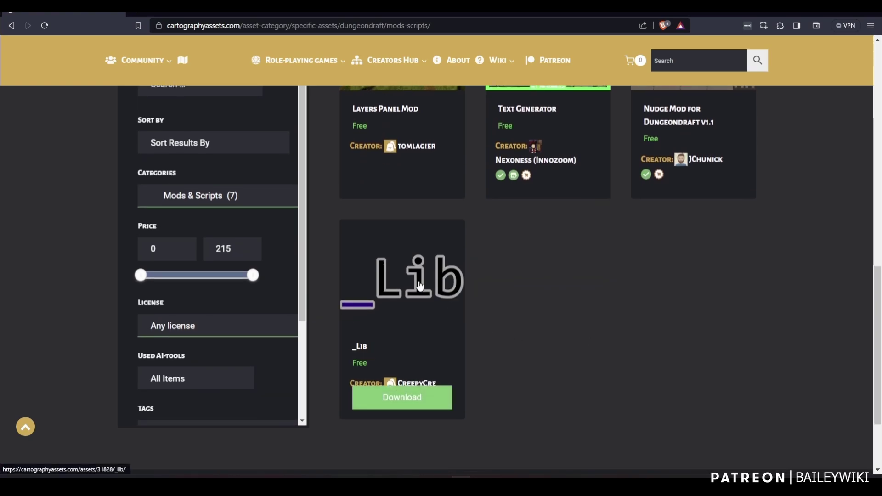
Open the _Lib page and scroll through its Download, Description and API list, then back up
click(432, 288)
scroll(700, 265, down, 3)
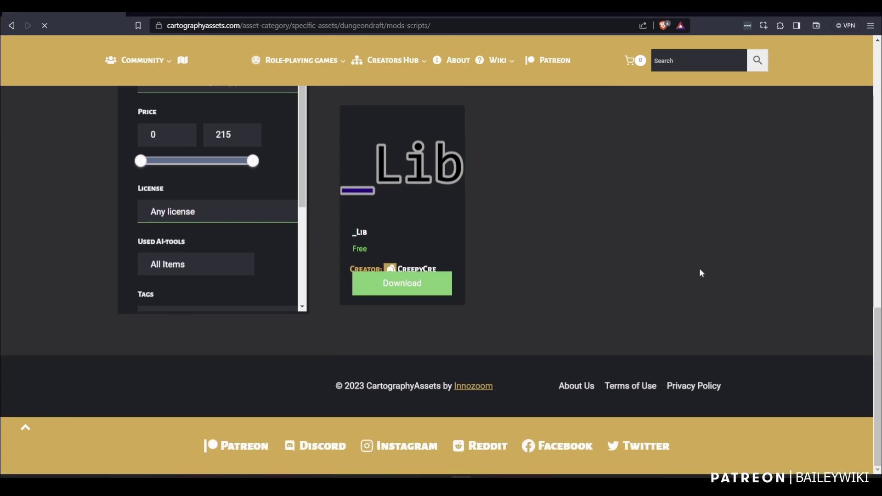
scroll(583, 264, up, 4)
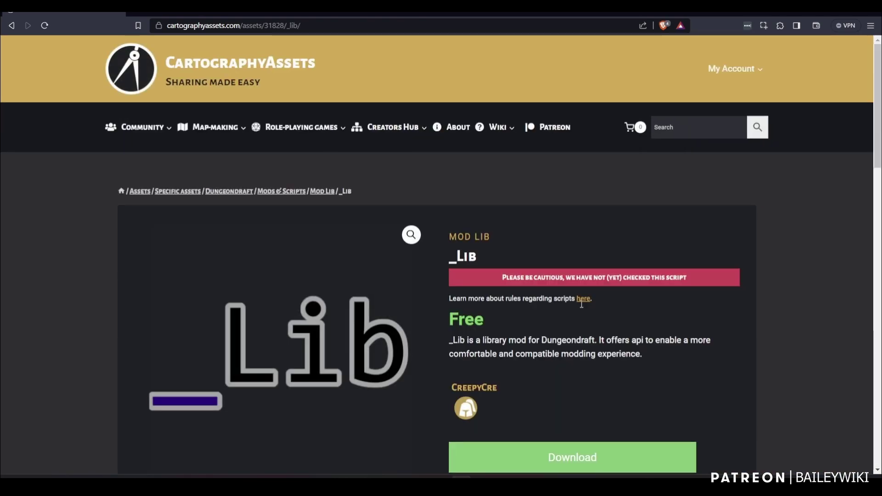
scroll(689, 323, down, 5)
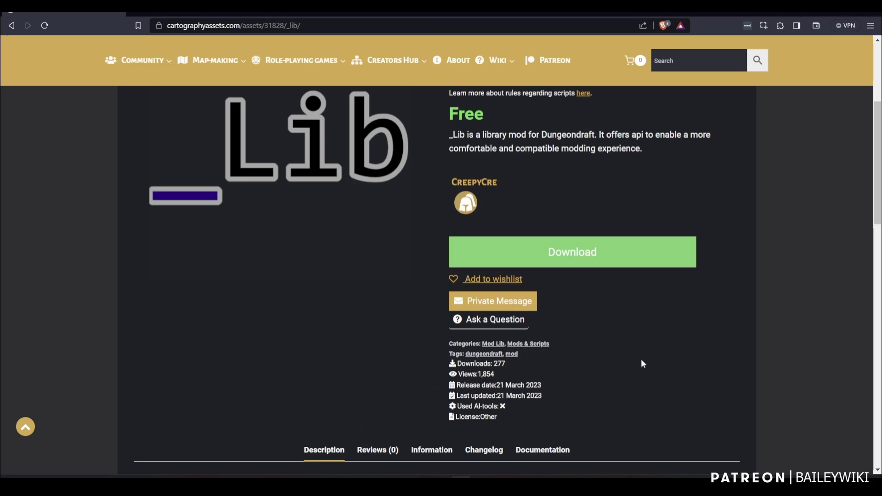
scroll(640, 360, down, 4)
scroll(344, 374, down, 2)
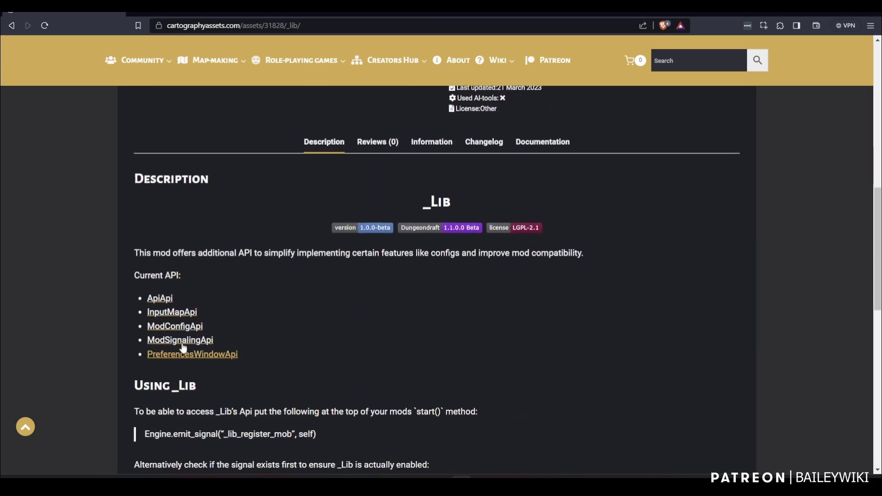
scroll(355, 387, down, 4)
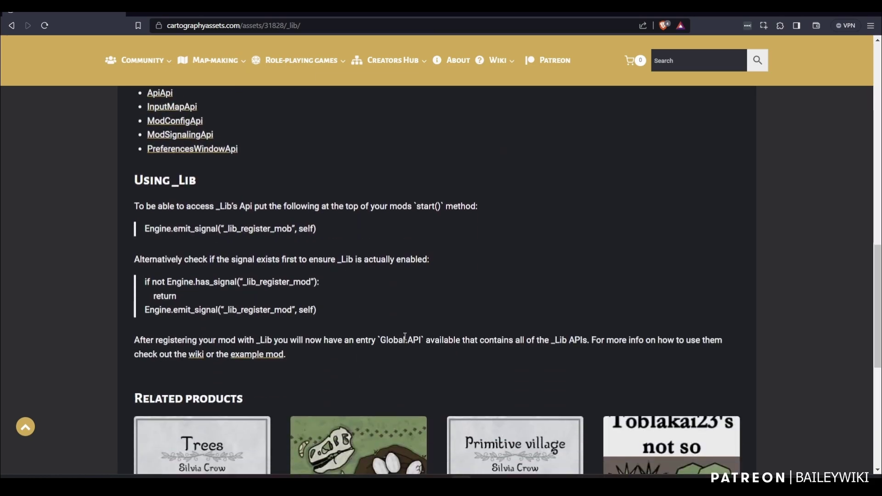
scroll(405, 337, down, 3)
scroll(435, 309, up, 15)
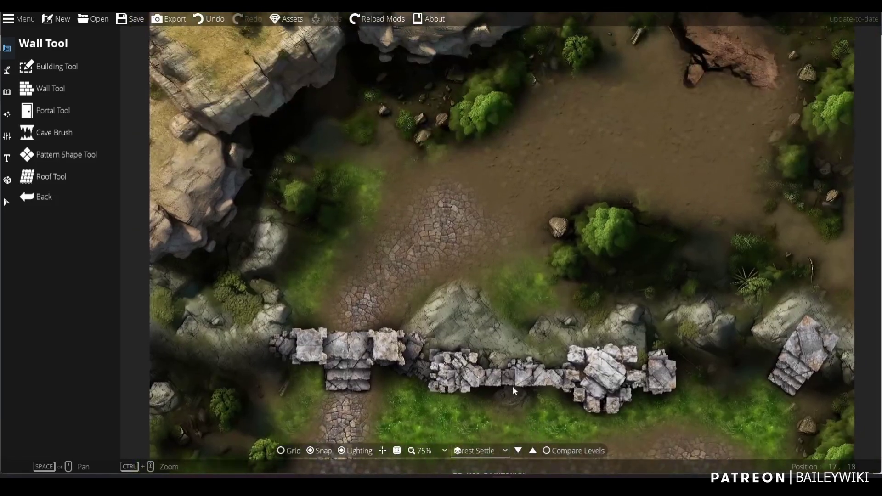
Step down from the forest level to Gatehouse, then the four ruined towers level, panning each
scroll(513, 390, down, 1)
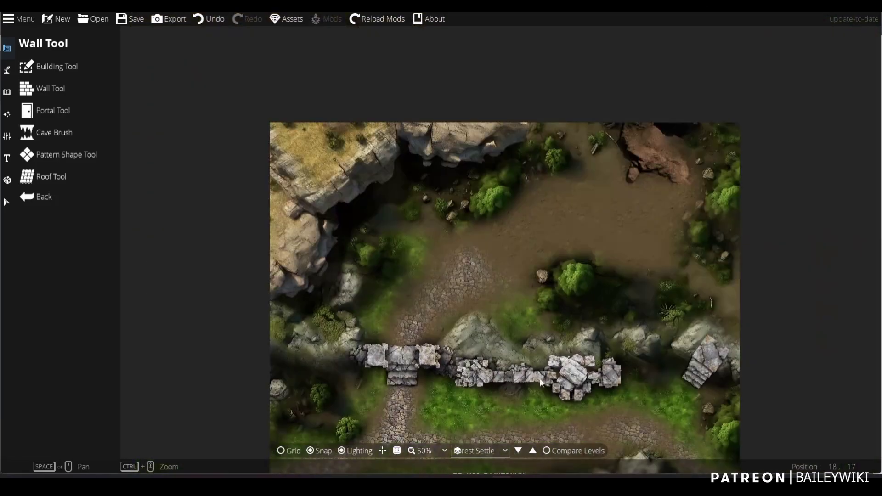
scroll(563, 415, up, 2)
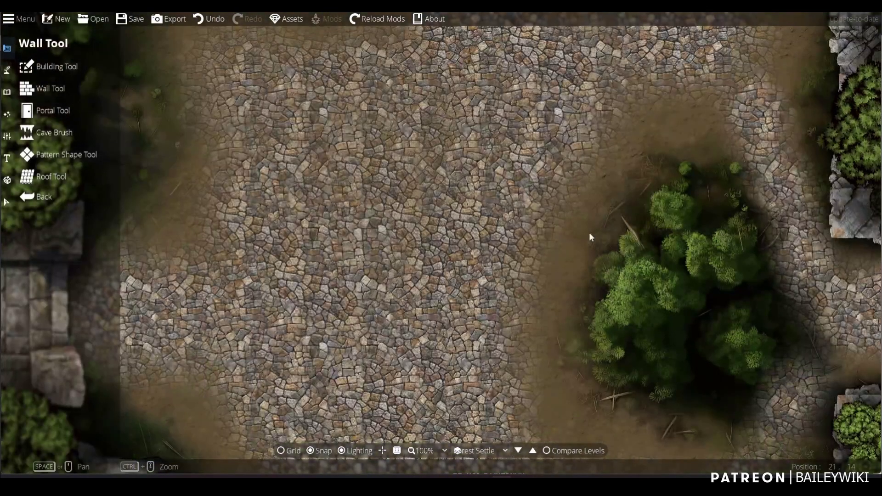
scroll(588, 246, down, 5)
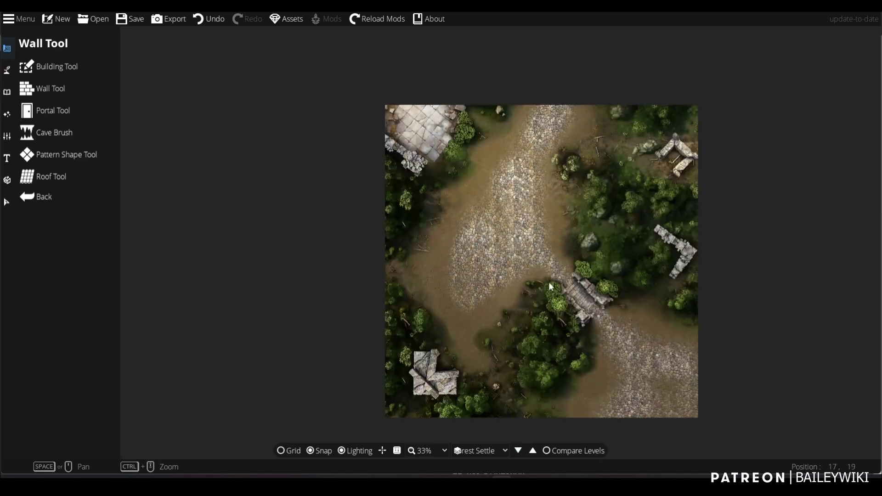
scroll(551, 276, up, 4)
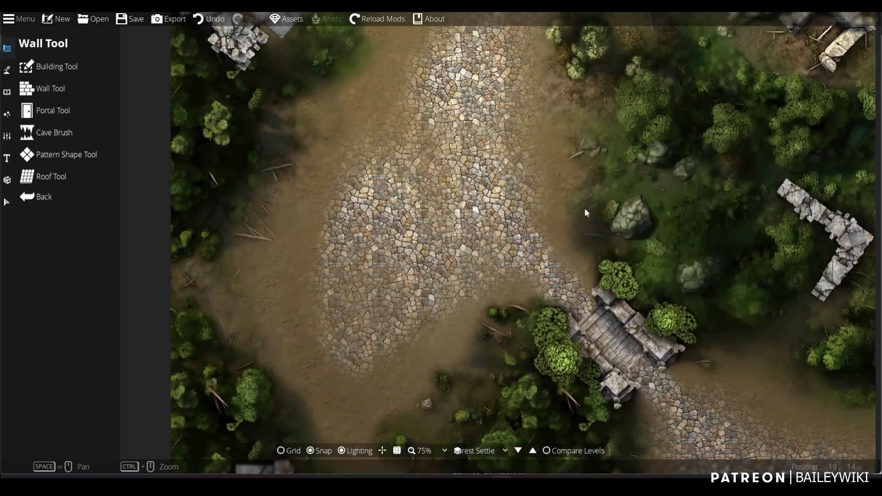
scroll(551, 298, down, 2)
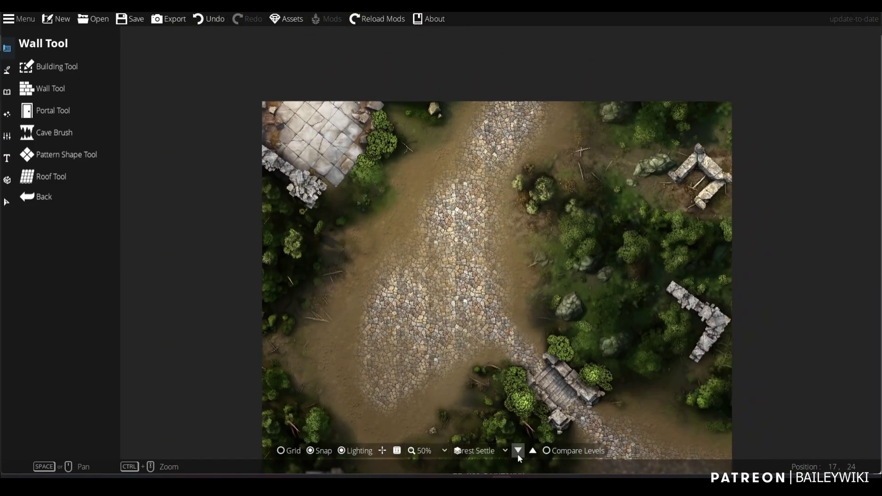
click(517, 451)
drag(527, 358, 545, 227)
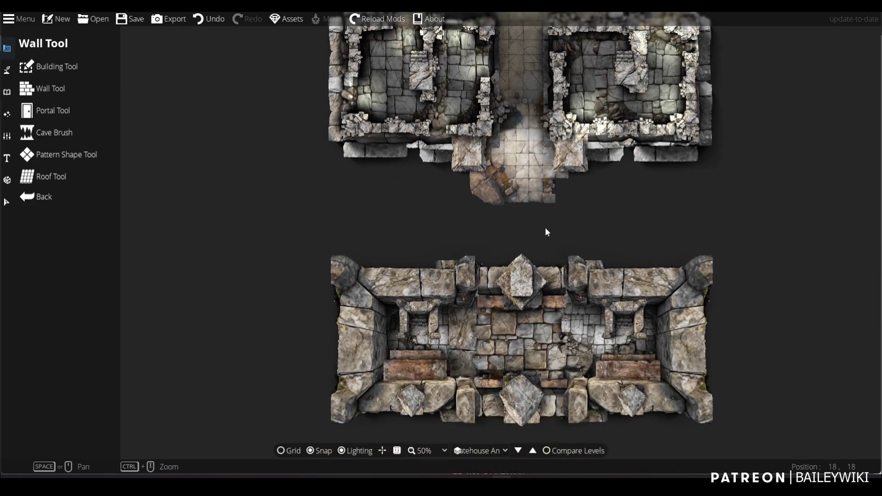
click(522, 448)
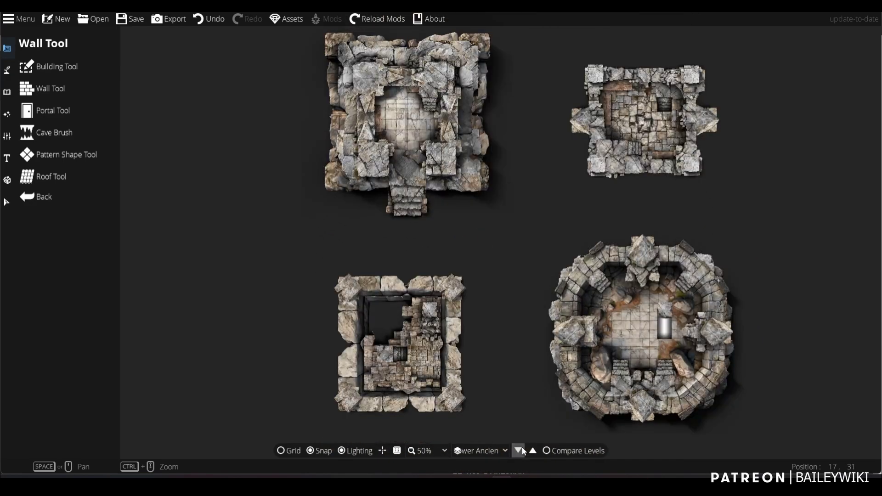
drag(455, 222, 463, 242)
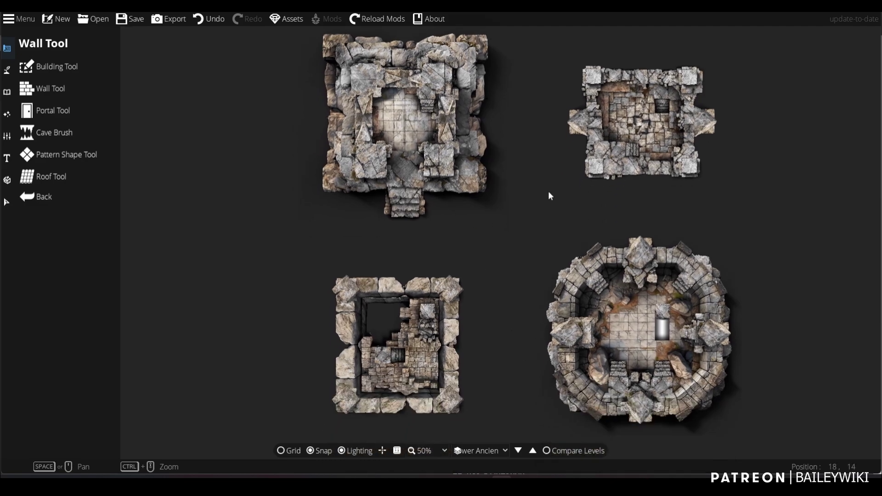
Step down from the red-carpeted church level to the church floor with pews
click(519, 451)
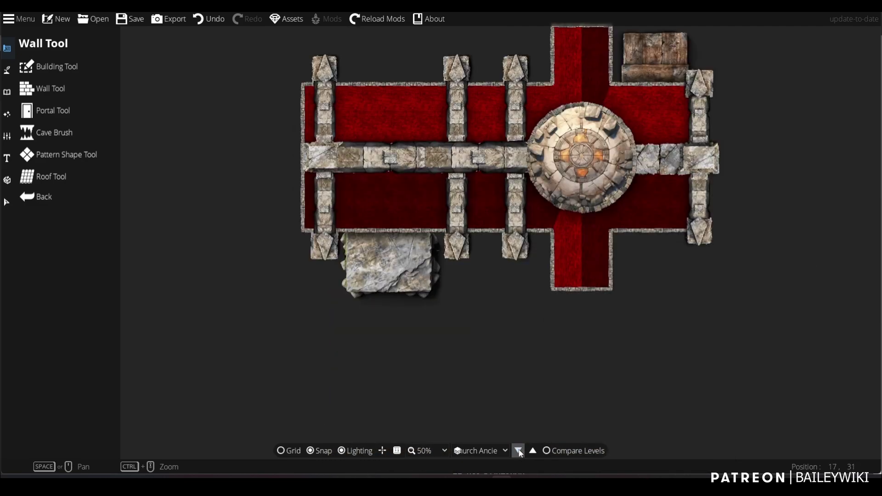
click(519, 450)
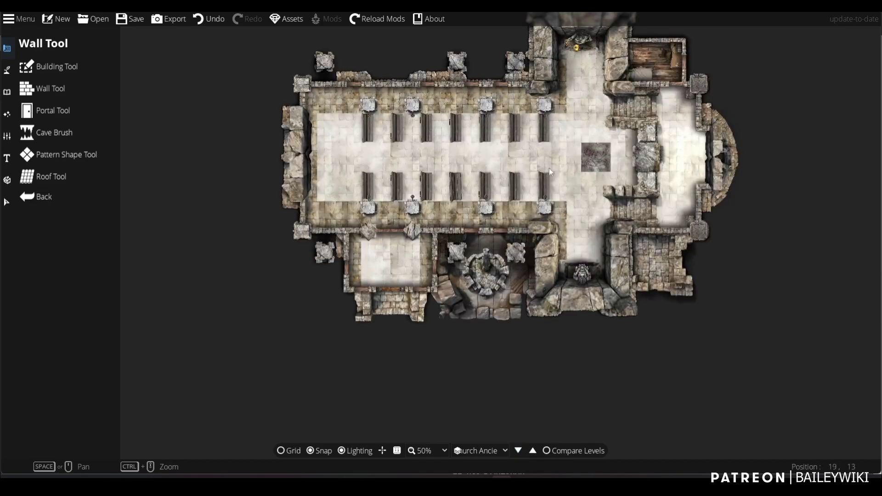
scroll(489, 206, up, 3)
scroll(494, 205, down, 3)
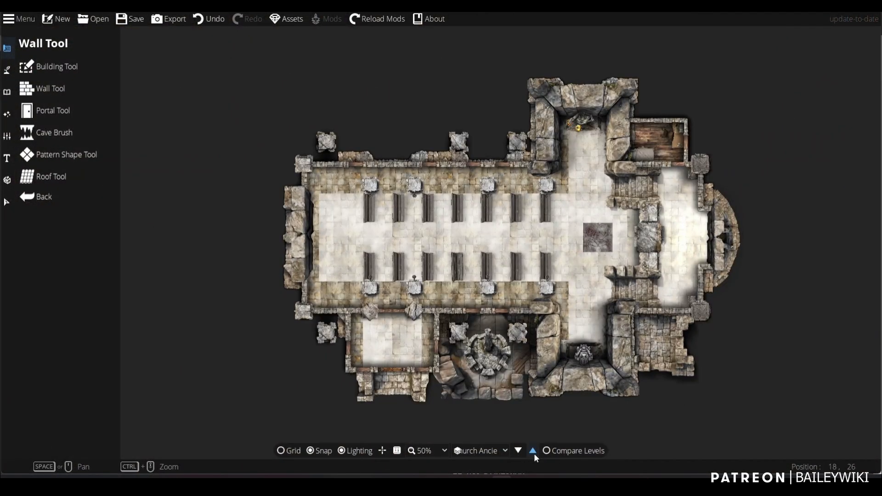
Return up to the red-carpet level, then back down to the stone pew floor
click(533, 451)
scroll(479, 258, up, 4)
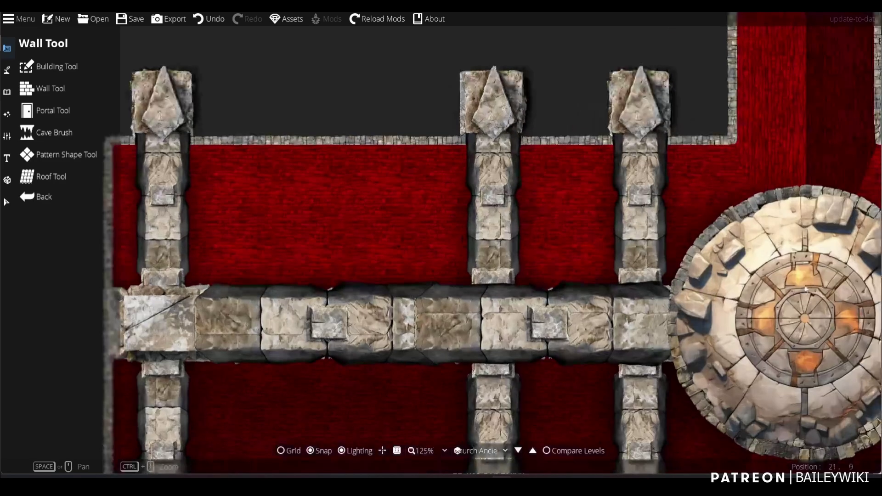
scroll(699, 222, down, 2)
scroll(609, 205, up, 1)
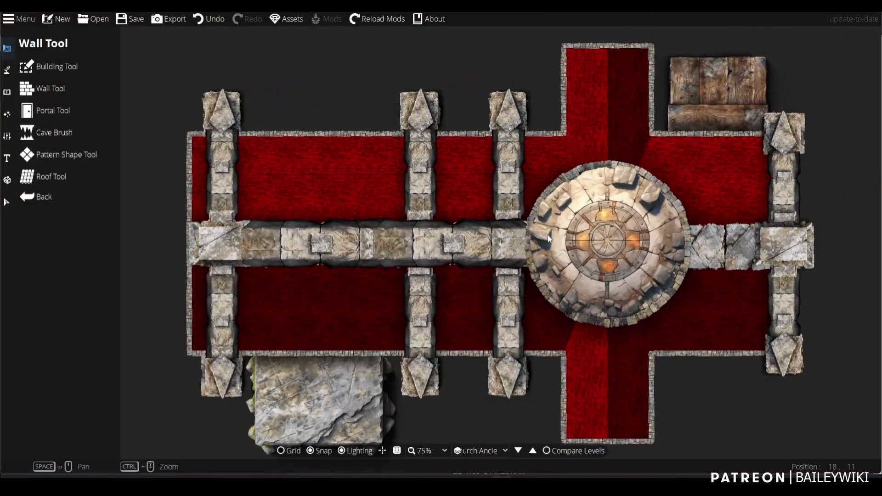
scroll(505, 254, down, 1)
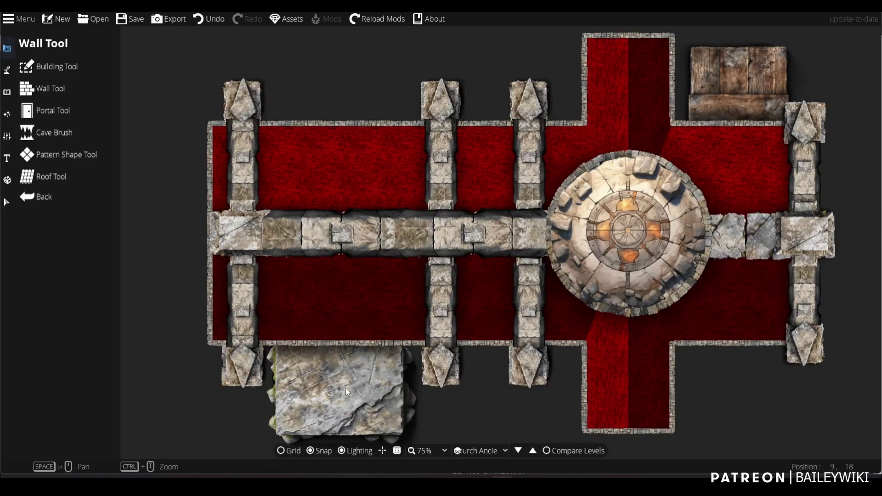
click(518, 452)
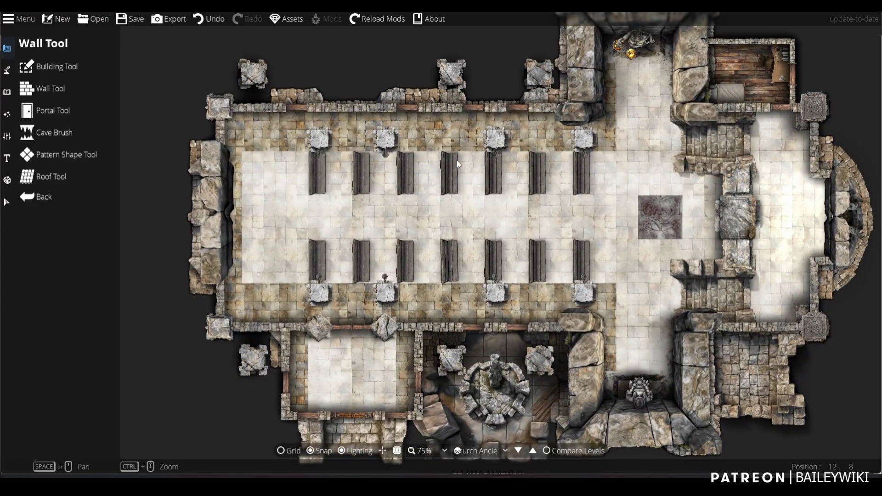
drag(393, 137, 384, 190)
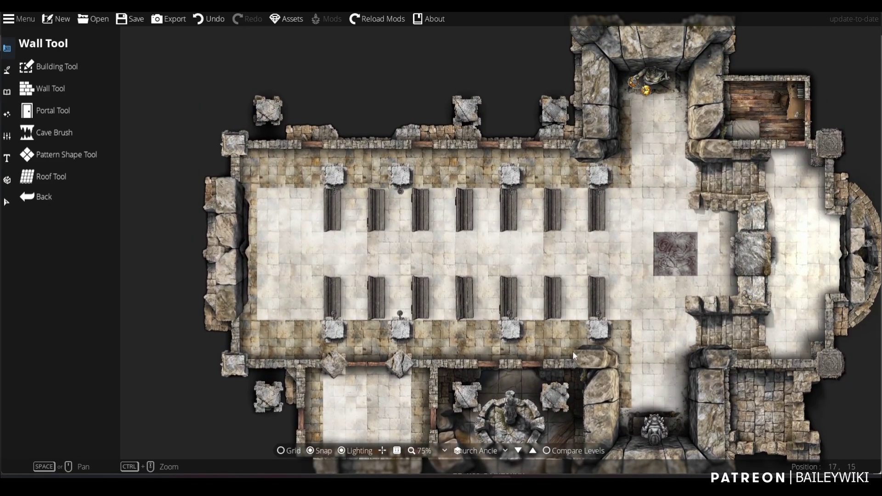
Go down to the grassy New Level and pan toward its gravestones and rocks
click(517, 452)
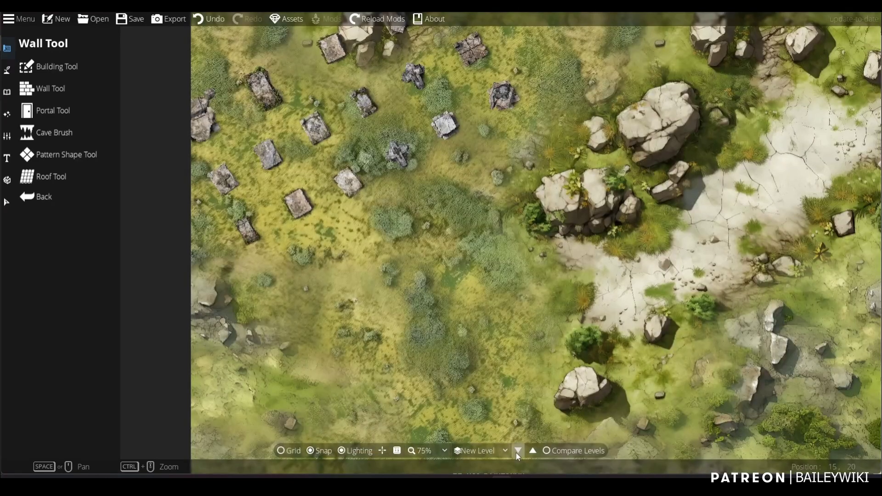
drag(579, 232, 598, 268)
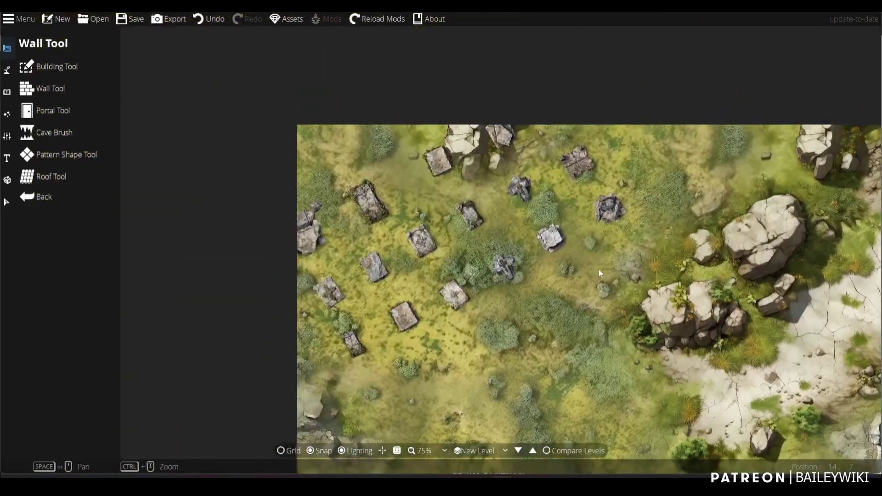
scroll(562, 255, up, 3)
scroll(560, 205, down, 3)
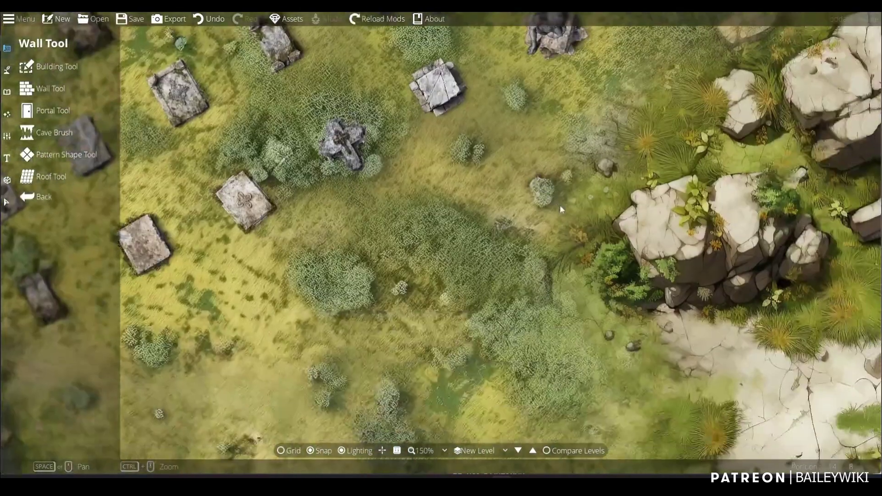
drag(575, 248, 537, 144)
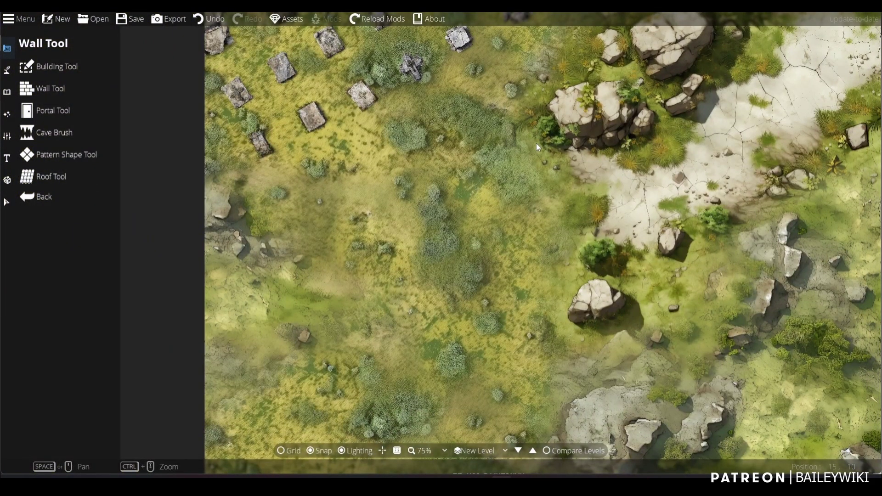
drag(451, 114, 426, 167)
drag(443, 260, 418, 202)
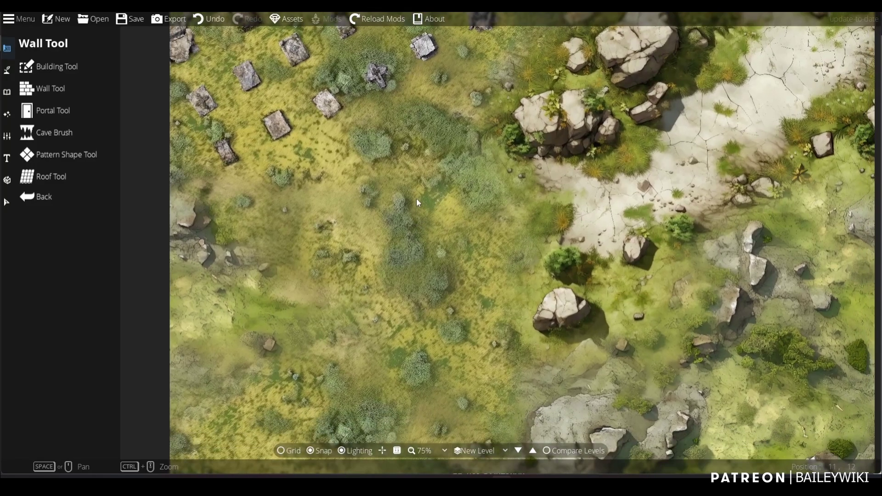